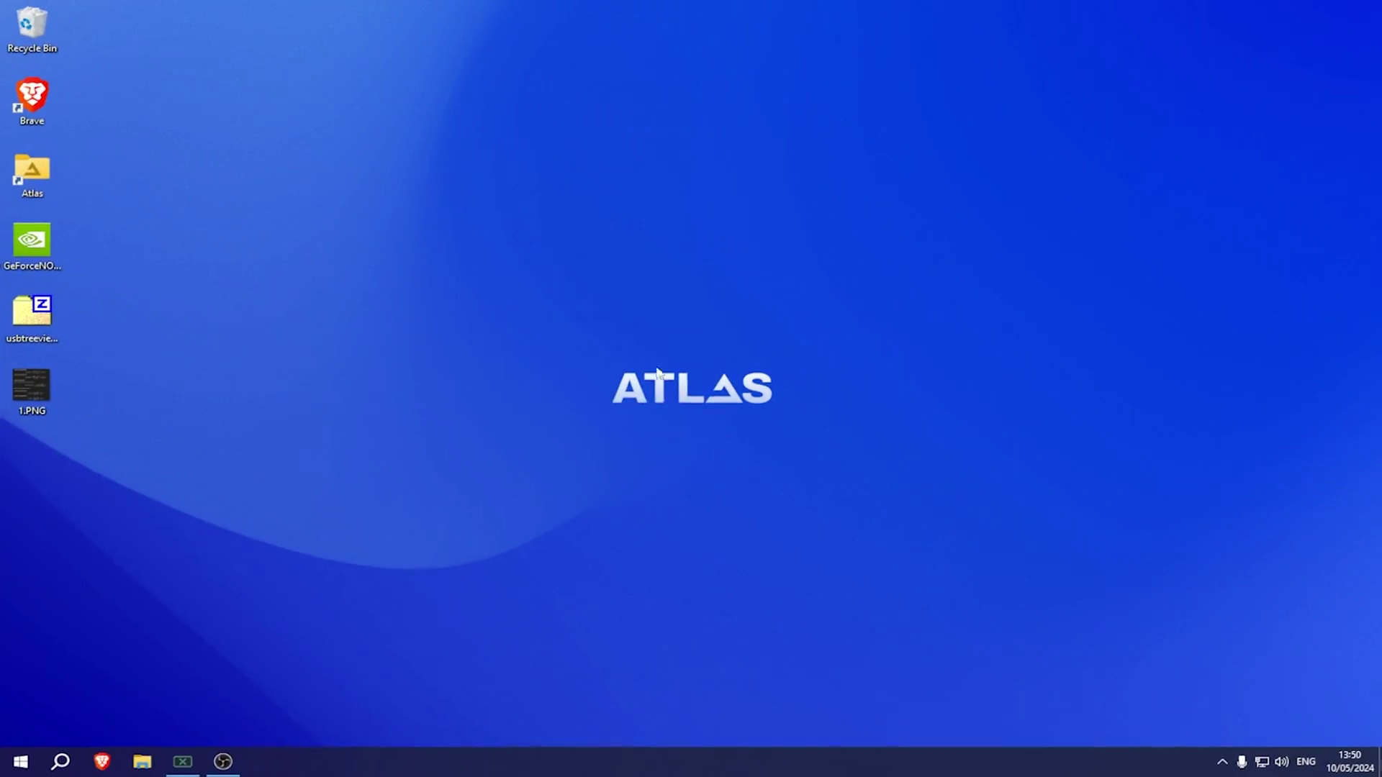
Check CPU load in Task Manager's Performance view (about 7%, 70 processes), then switch to the GoXLR app
{"action": "right_click", "coordinate": [622, 761]}
{"action": "left_click", "coordinate": [690, 697]}
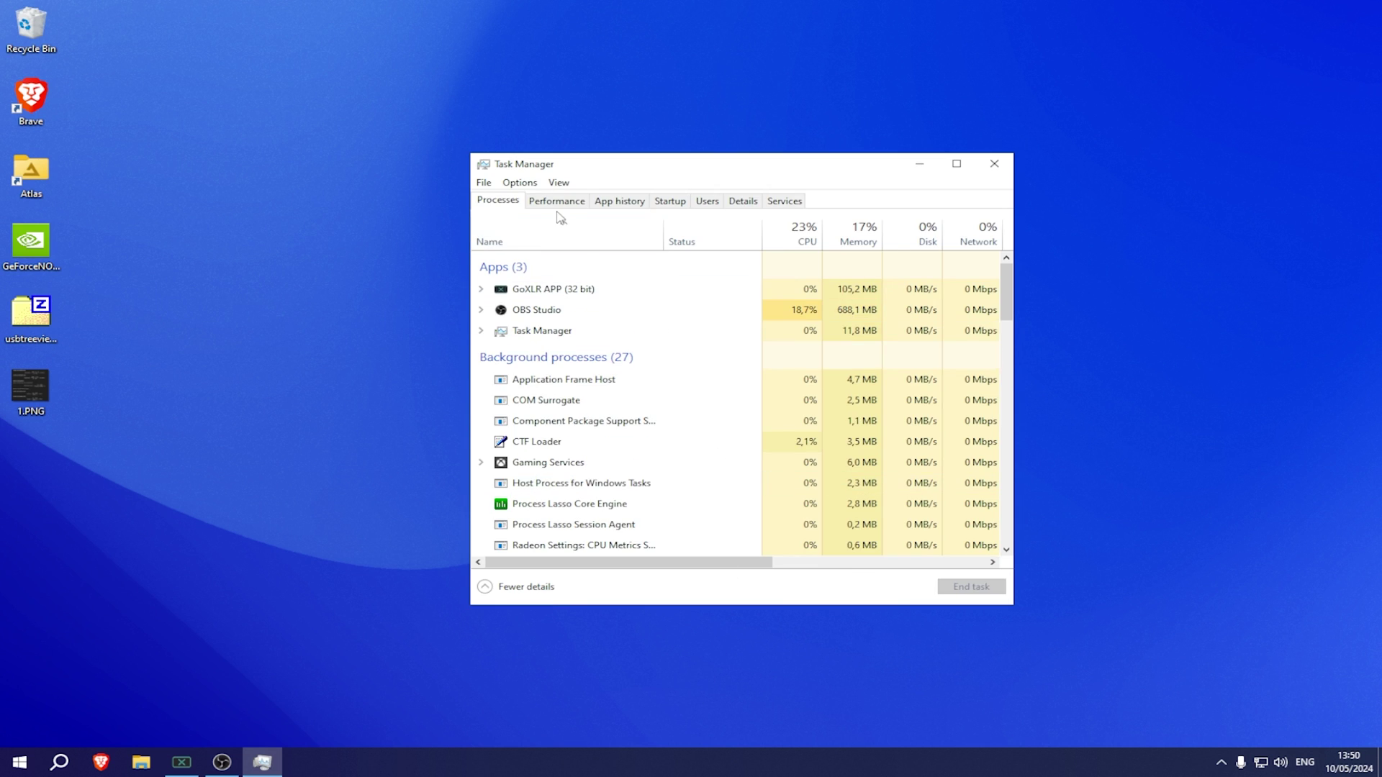
{"action": "left_click", "coordinate": [555, 203]}
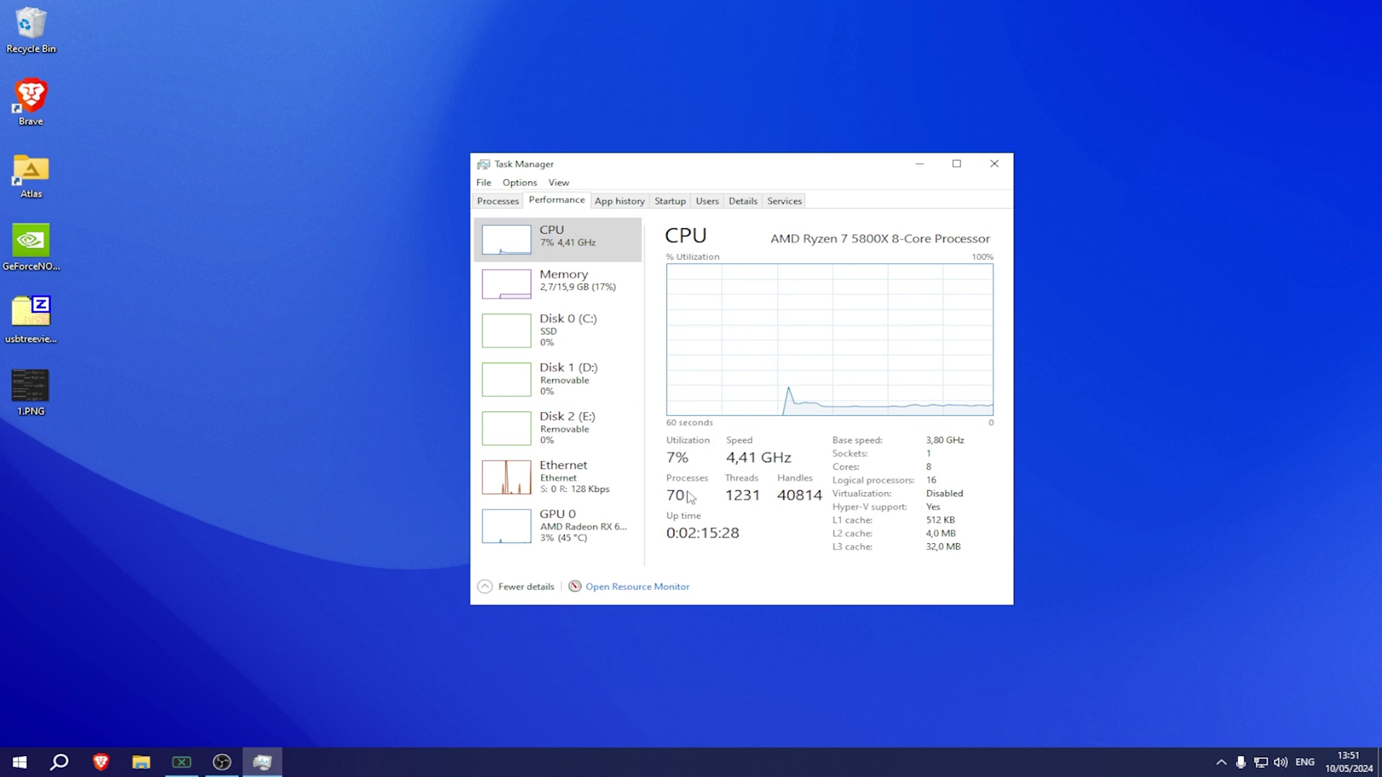
{"action": "left_click", "coordinate": [187, 766]}
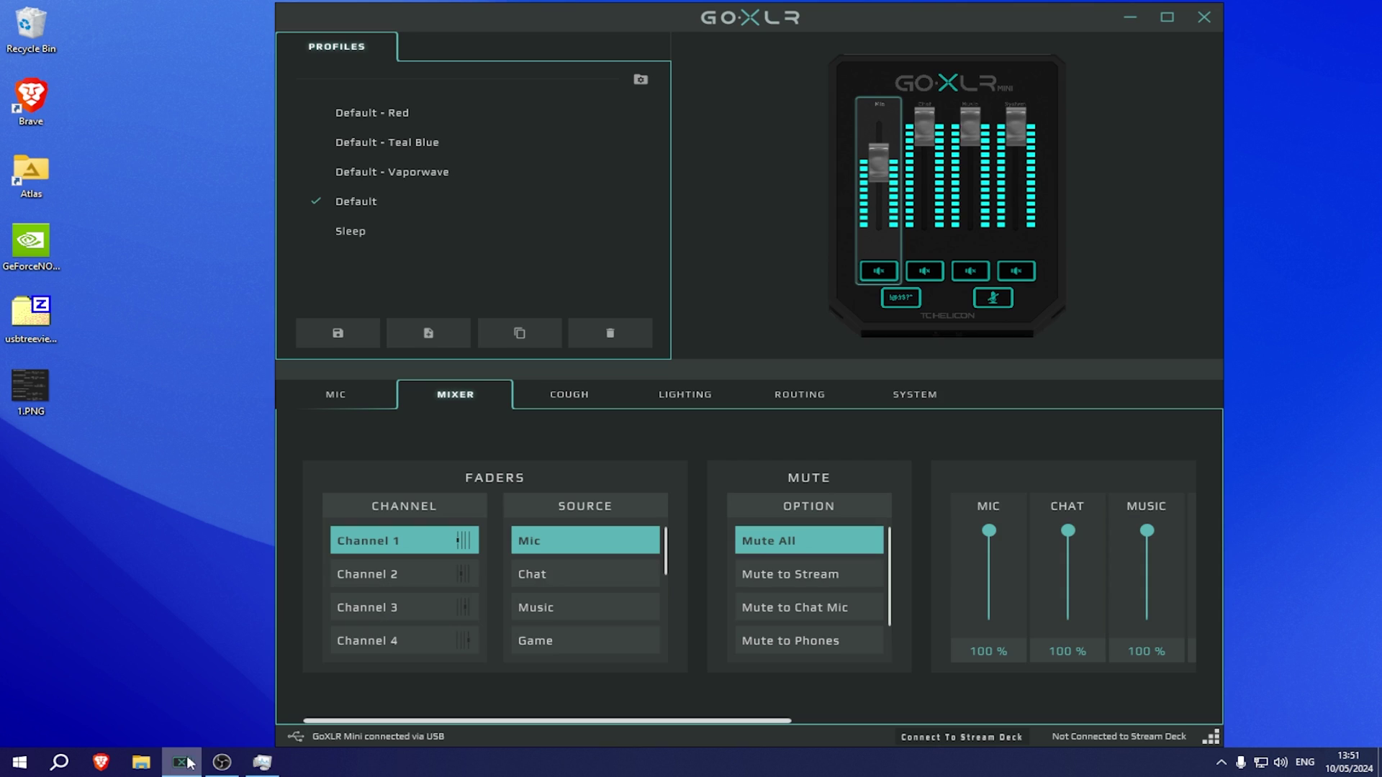
Minimize the GoXLR mixer window and bring Task Manager back from the taskbar menu
{"action": "left_click", "coordinate": [1127, 23]}
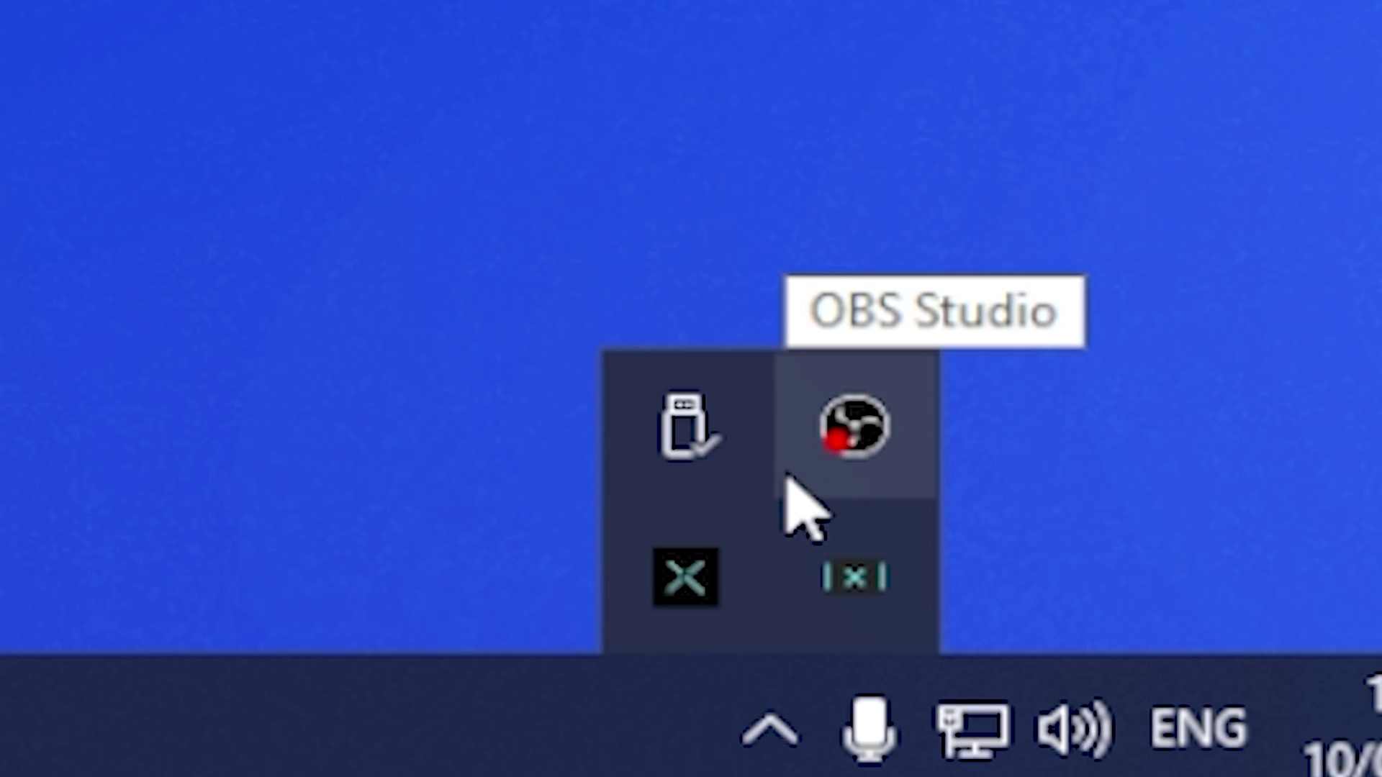
{"action": "right_click", "coordinate": [797, 761]}
Disable Java Update Scheduler in Task Manager's Startup apps list
{"action": "left_click", "coordinate": [840, 687]}
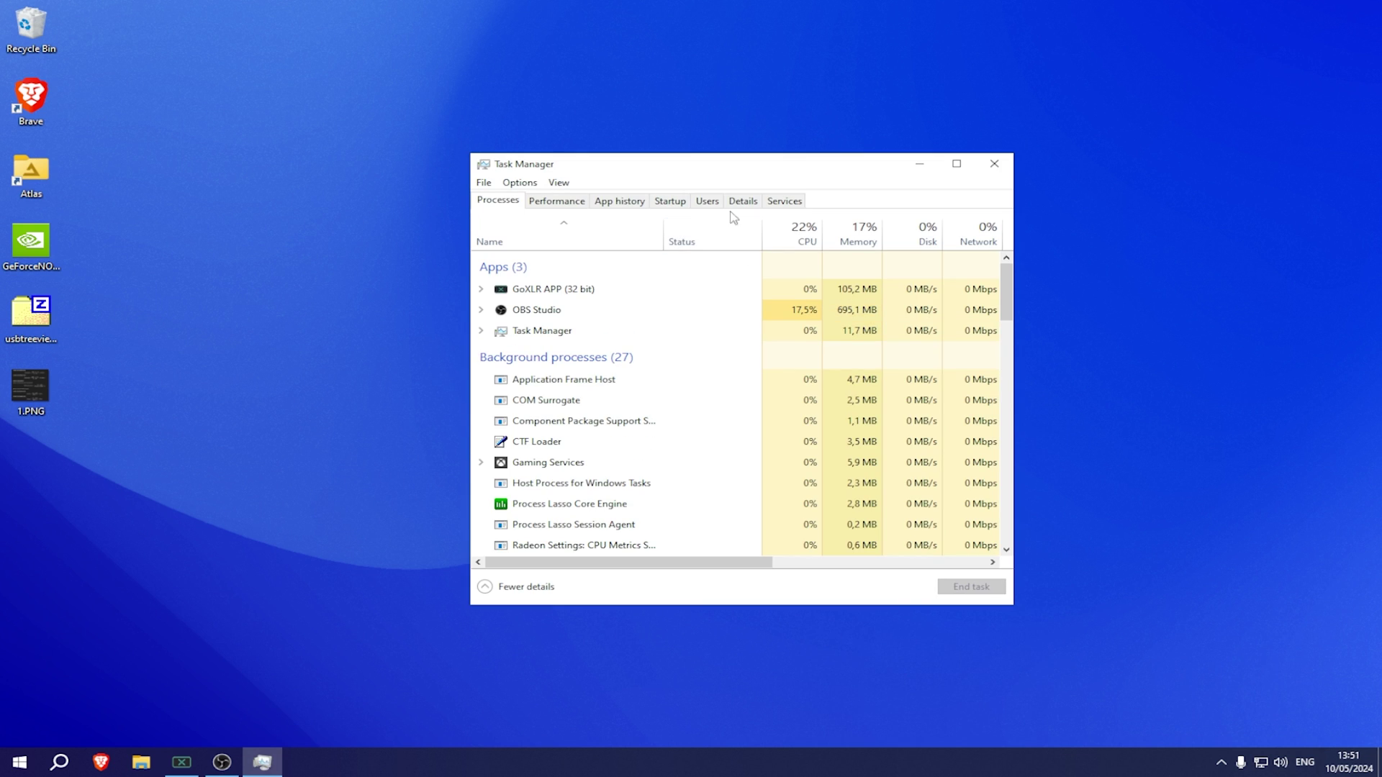
{"action": "left_click", "coordinate": [670, 202]}
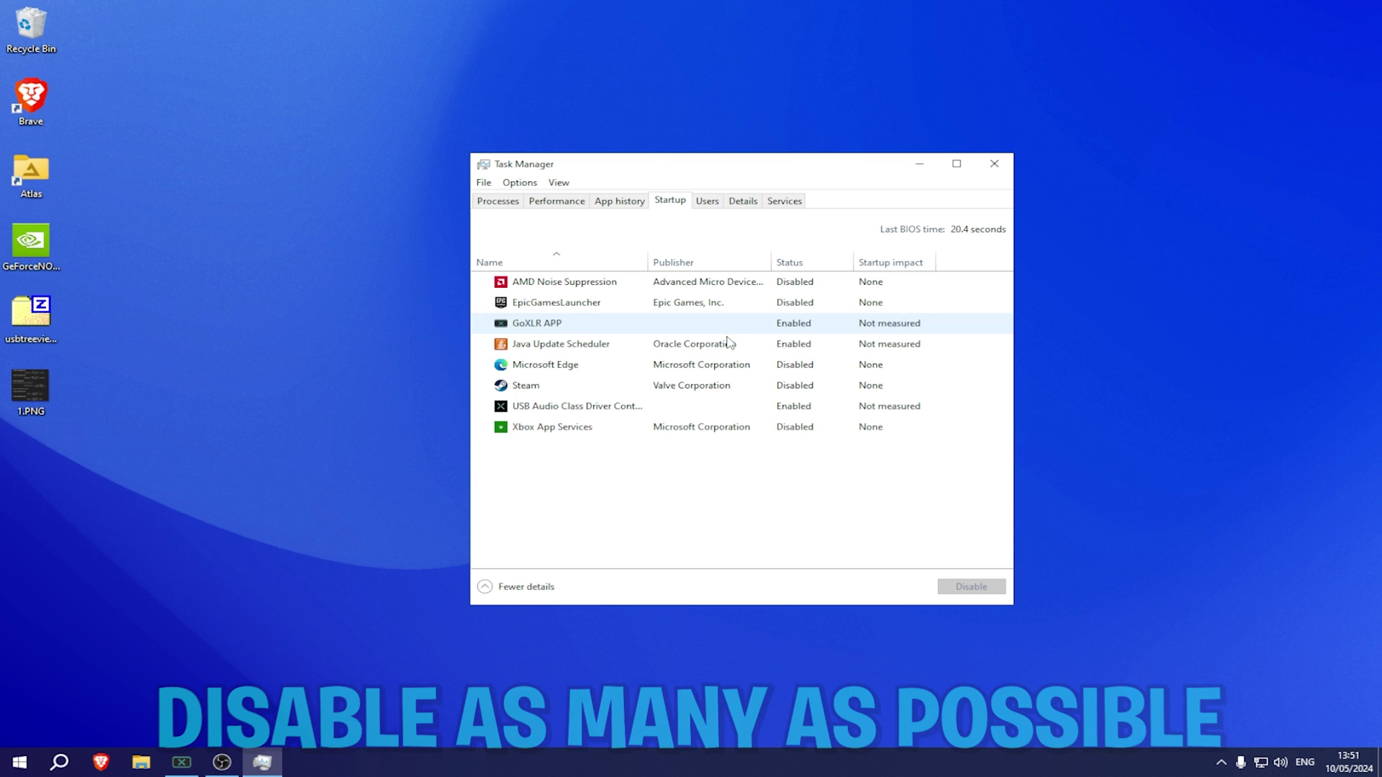
{"action": "left_click", "coordinate": [616, 346]}
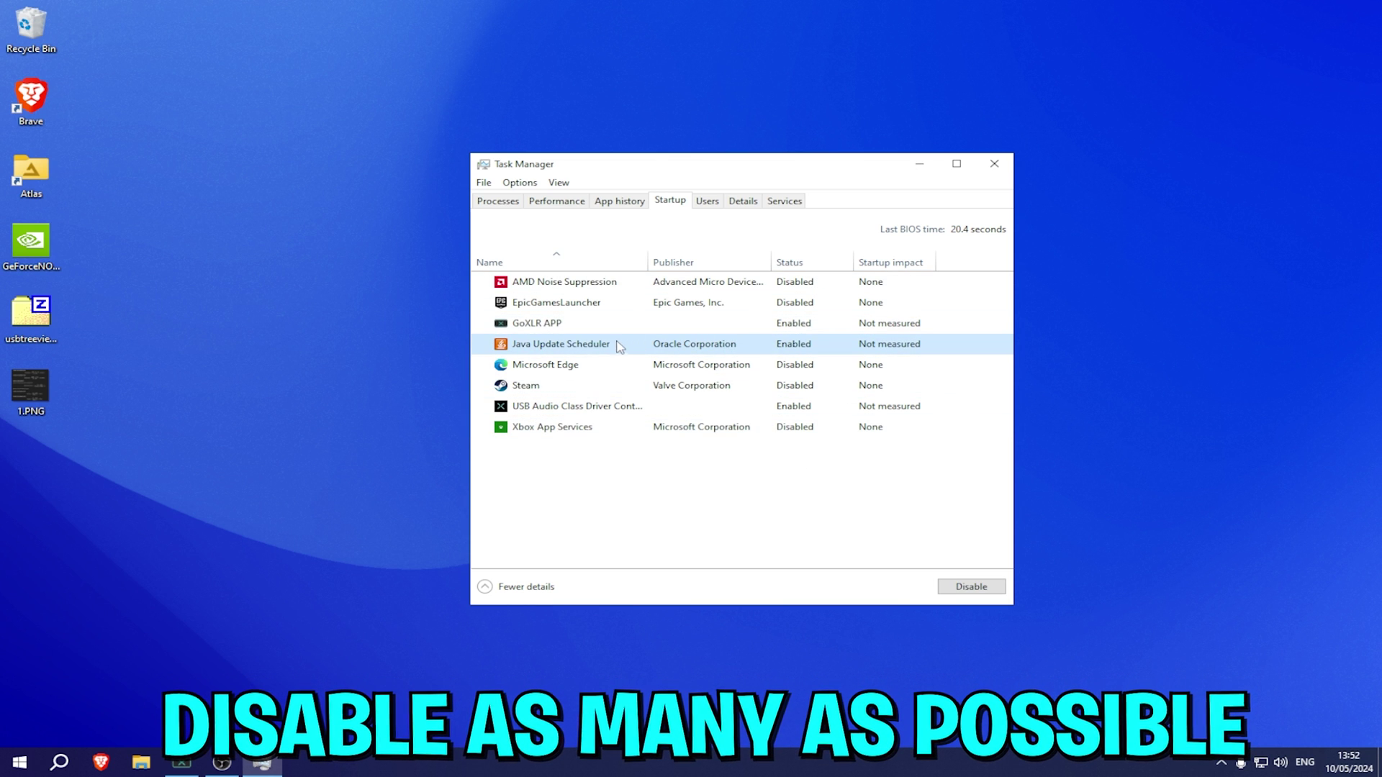
{"action": "right_click", "coordinate": [613, 347]}
{"action": "left_click", "coordinate": [654, 356]}
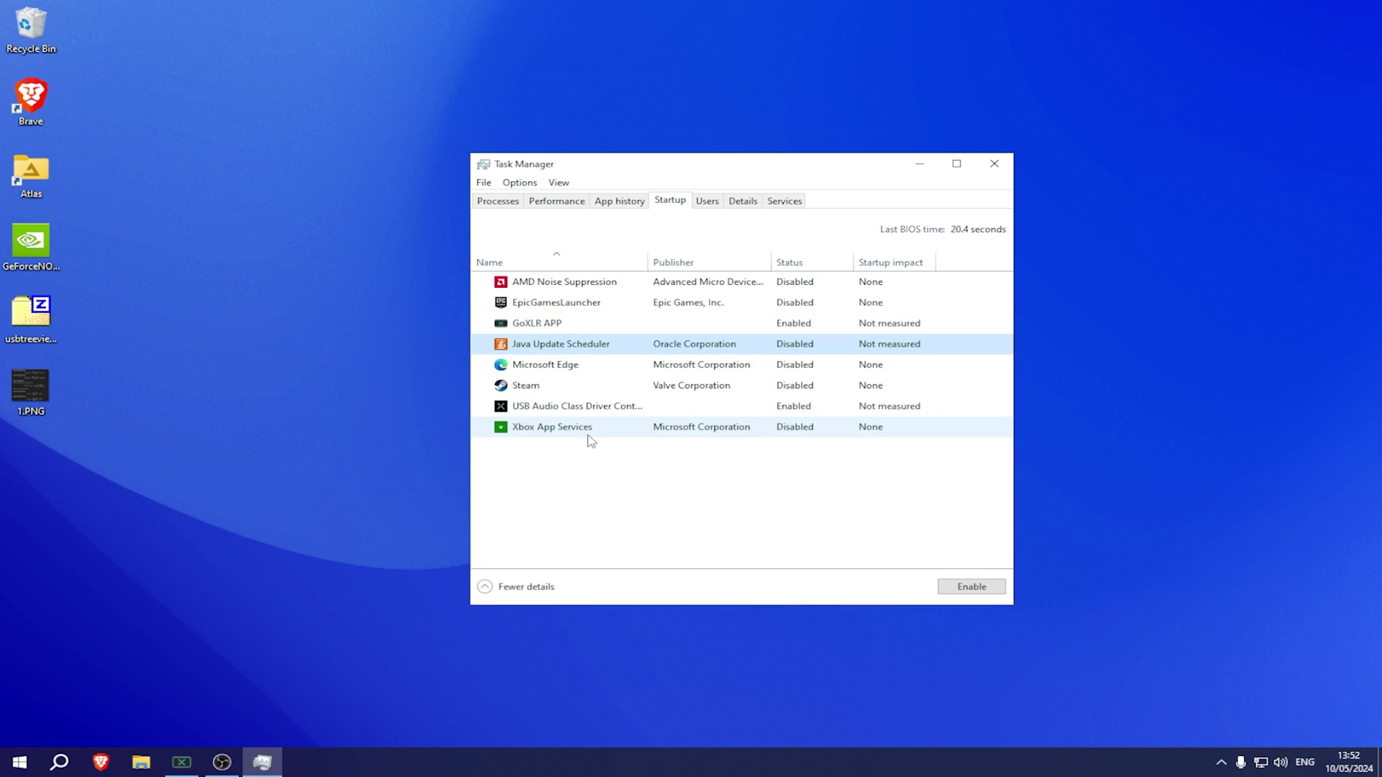
Review the Microsoft Edge, EpicGamesLauncher and AMD Noise Suppression startup entries
{"action": "left_click", "coordinate": [536, 366]}
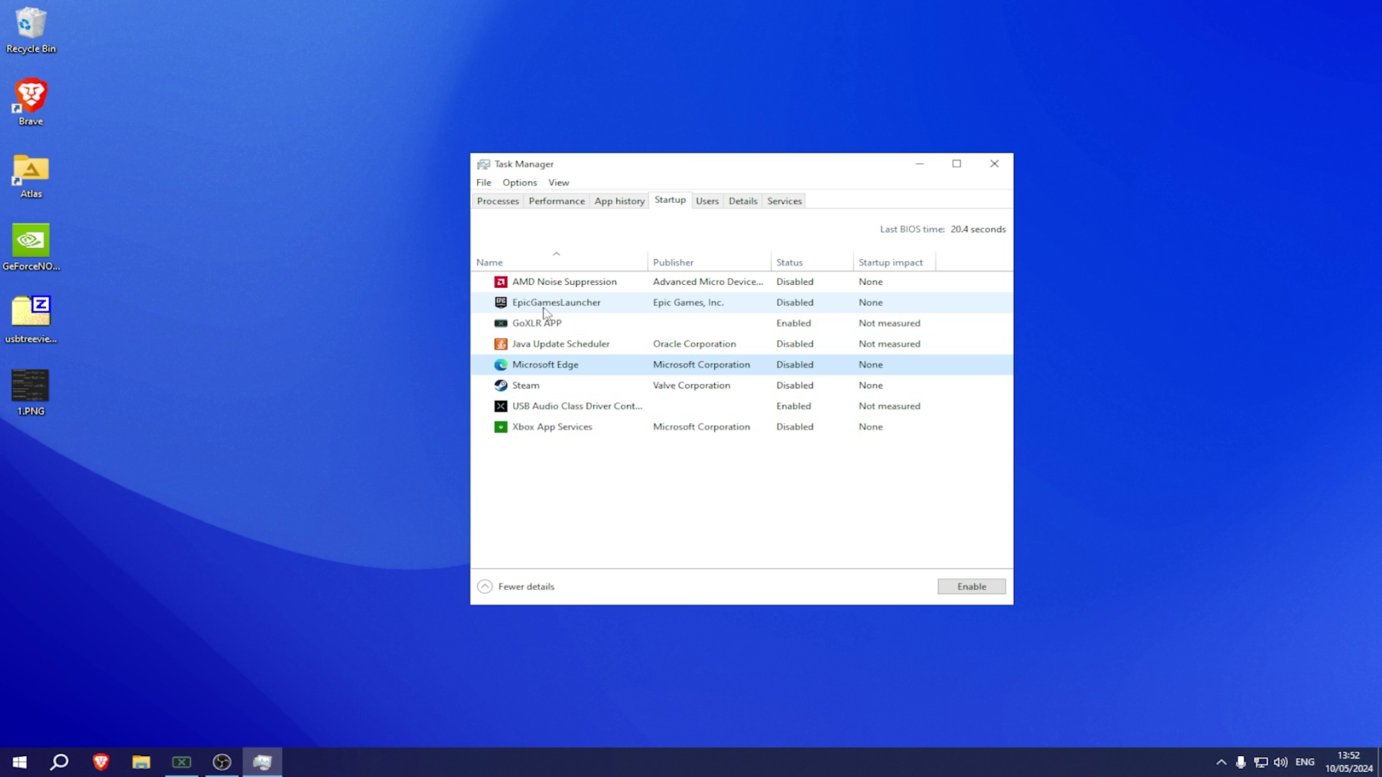
{"action": "left_click", "coordinate": [545, 313]}
{"action": "left_click", "coordinate": [573, 287]}
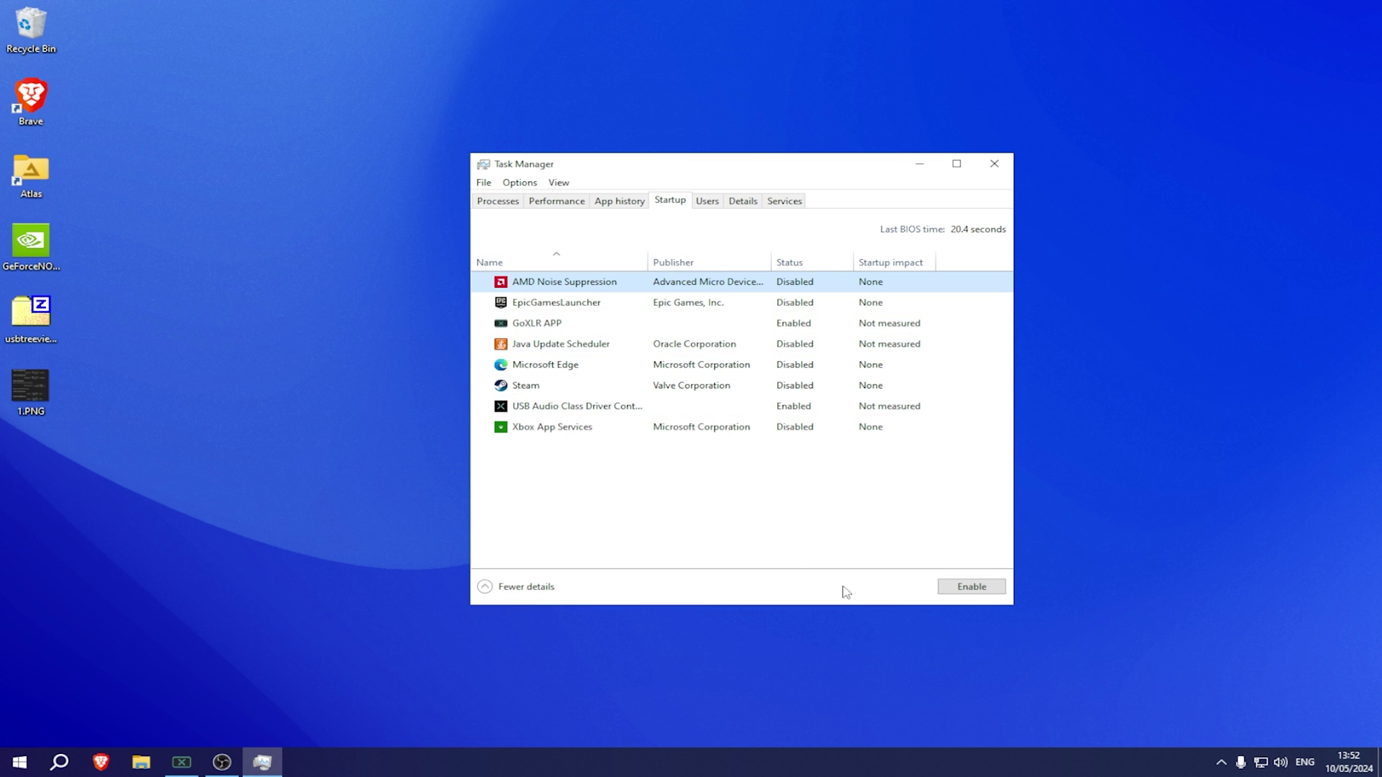
Close Task Manager and view the uninstall options for App Installer and Calculator in Apps & features
{"action": "left_click", "coordinate": [994, 164]}
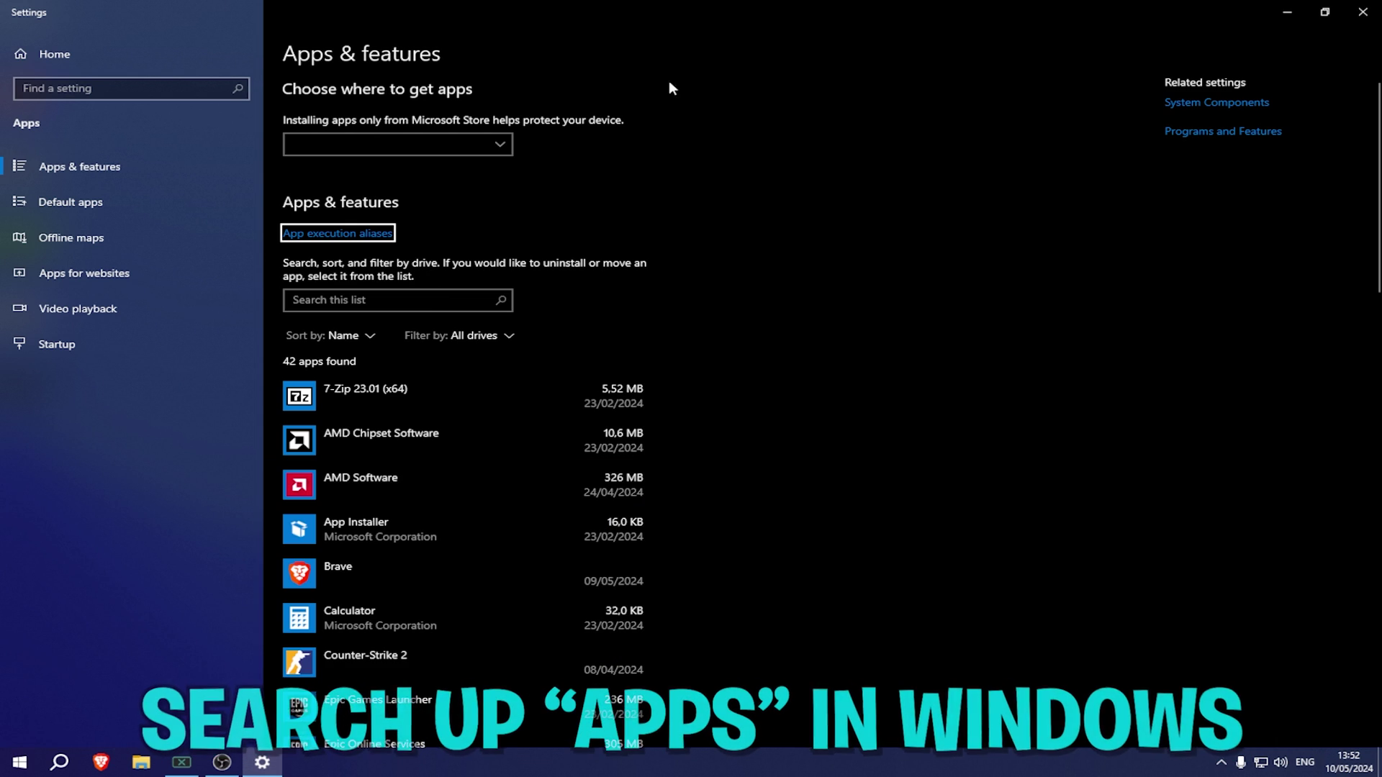
{"action": "scroll", "coordinate": [530, 295], "scroll_direction": "down", "scroll_amount": 15}
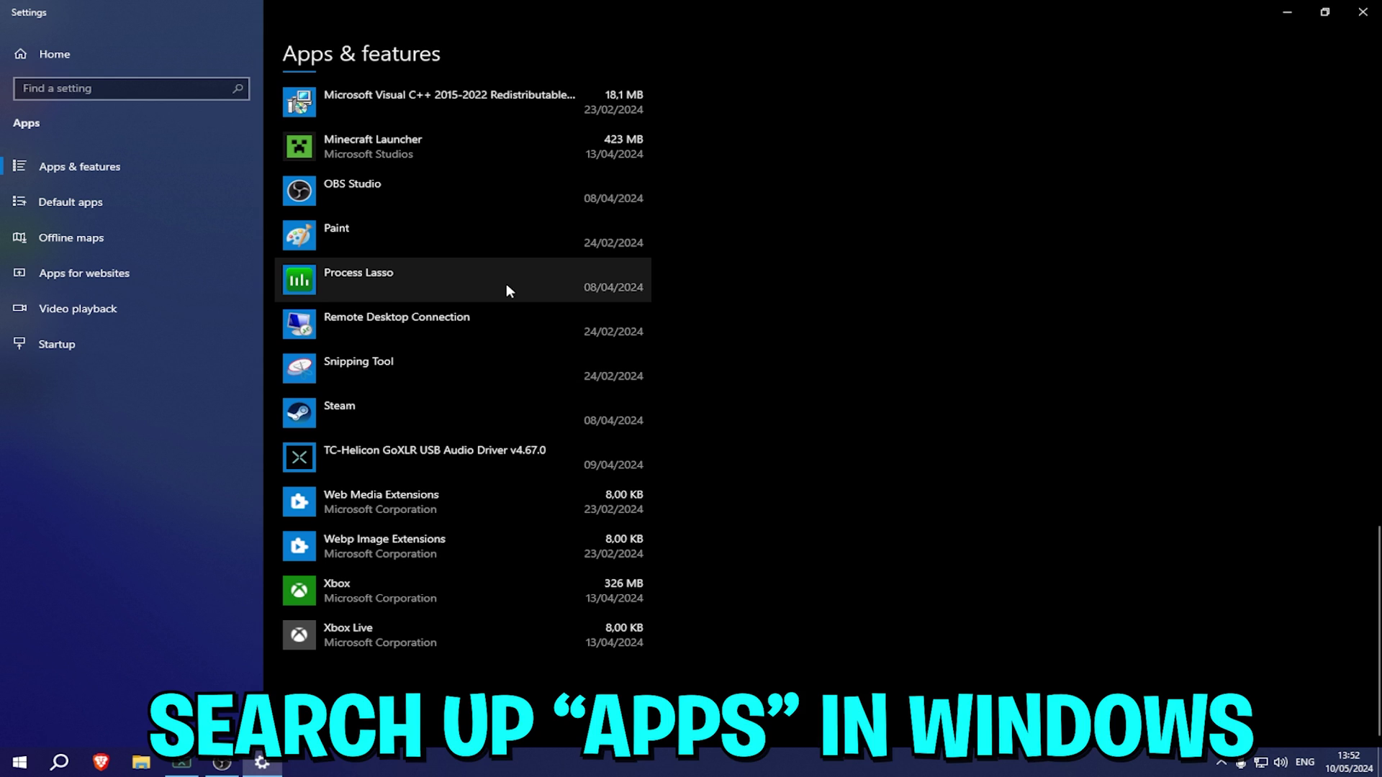
{"action": "scroll", "coordinate": [493, 439], "scroll_direction": "up", "scroll_amount": 9}
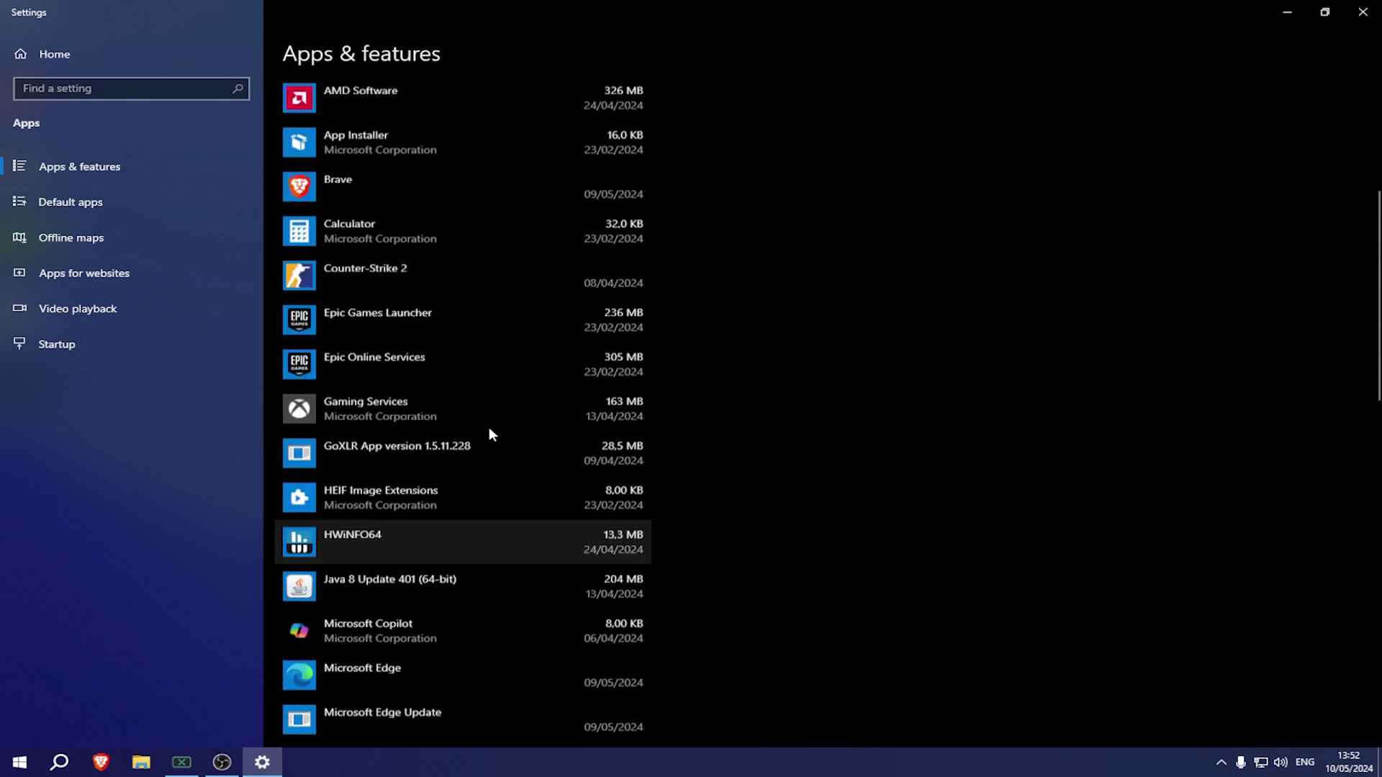
{"action": "scroll", "coordinate": [490, 432], "scroll_direction": "up", "scroll_amount": 3}
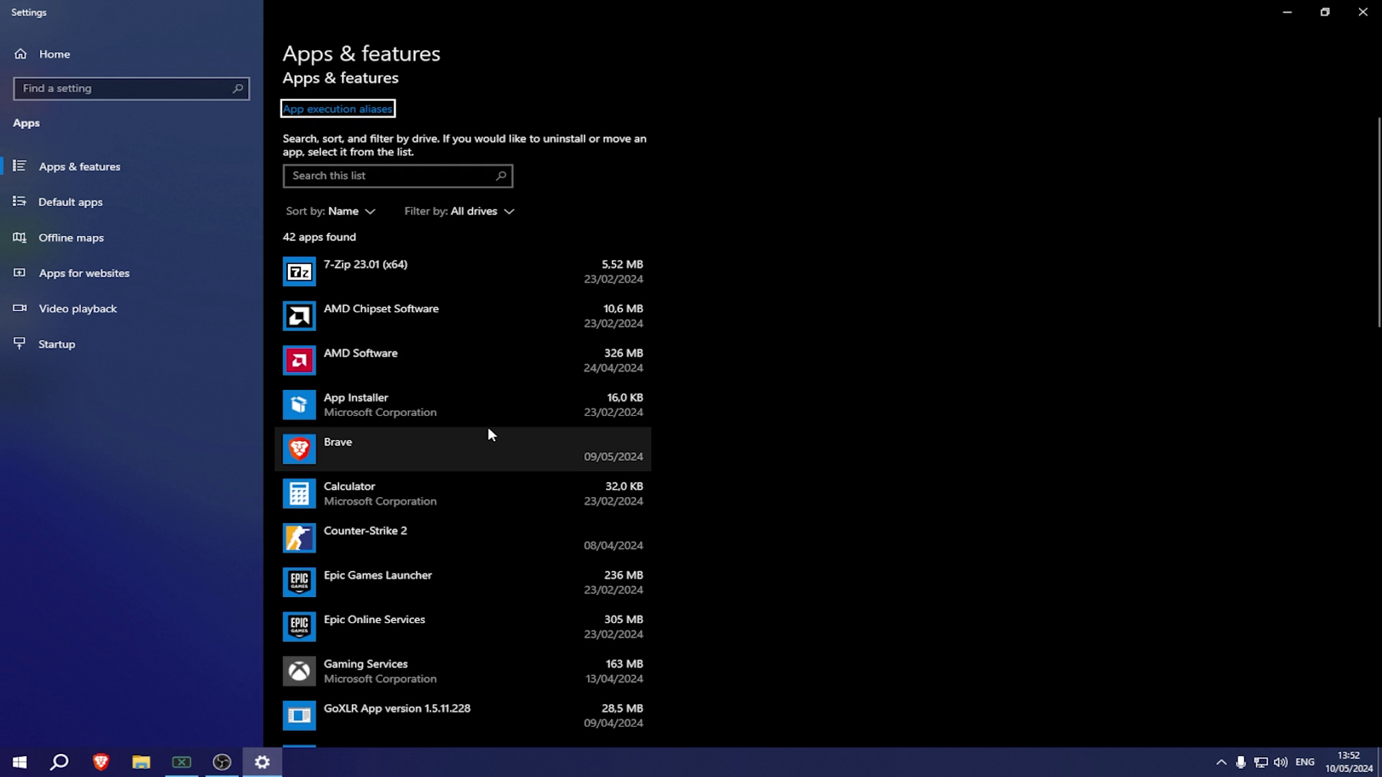
{"action": "left_click", "coordinate": [488, 425]}
{"action": "left_click", "coordinate": [429, 441]}
Scroll further down the installed apps to view uninstall options for Microsoft Copilot and Xbox Live
{"action": "scroll", "coordinate": [588, 349], "scroll_direction": "down", "scroll_amount": 5}
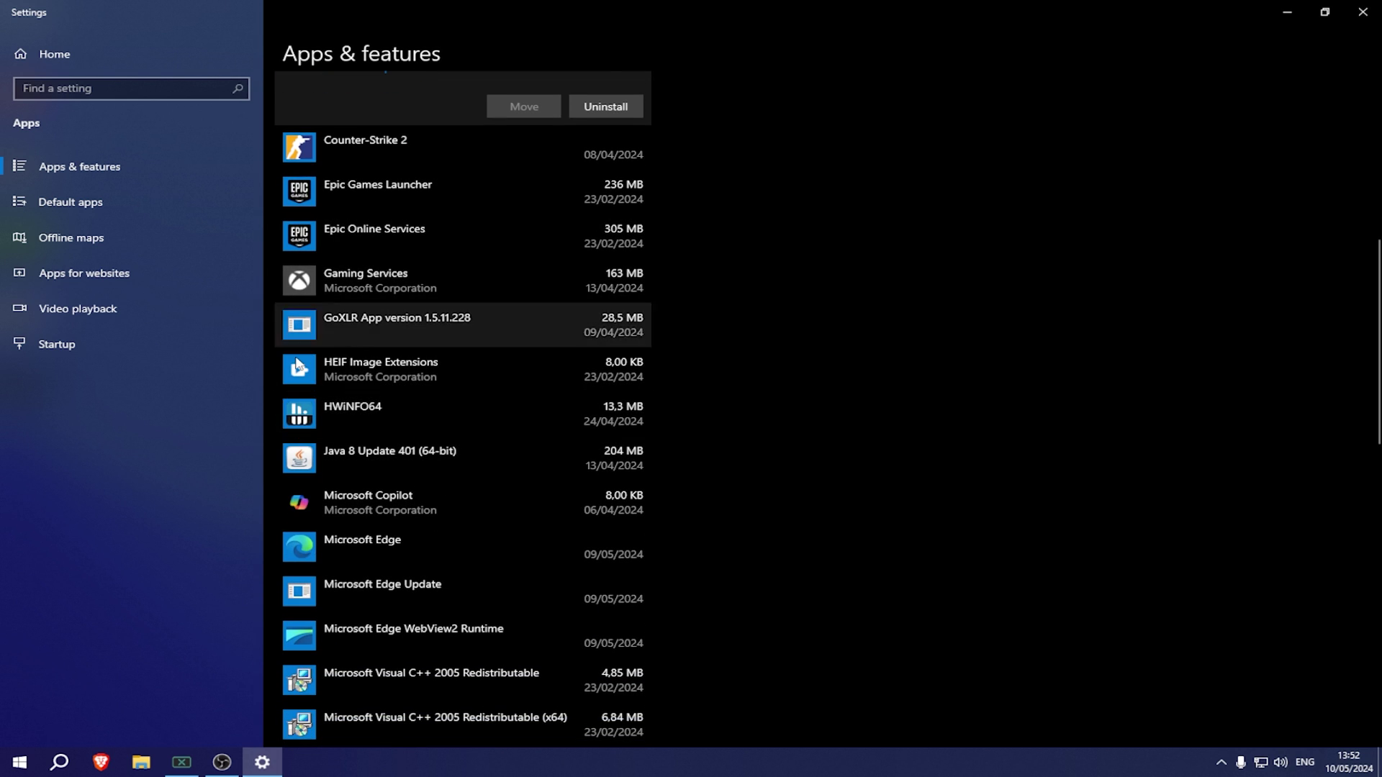
{"action": "scroll", "coordinate": [378, 446], "scroll_direction": "down", "scroll_amount": 5}
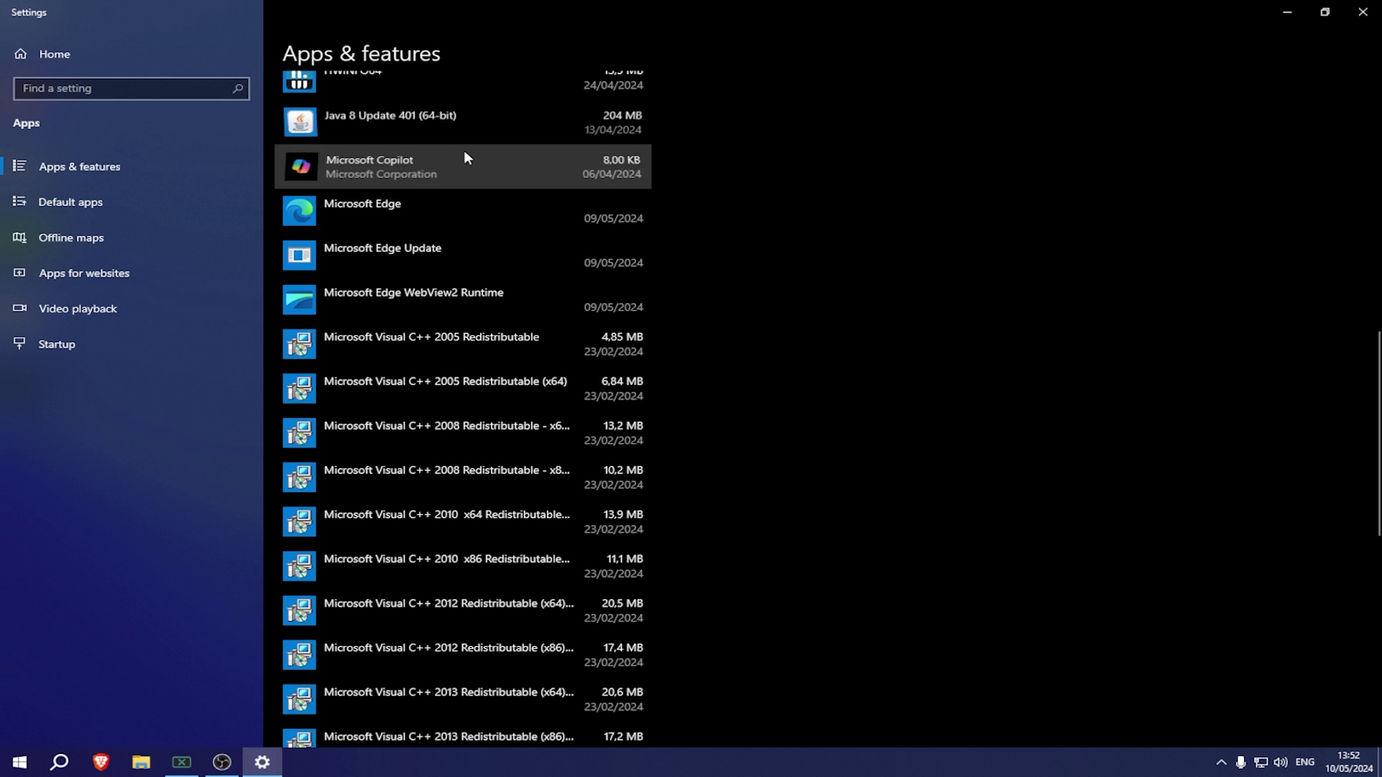
{"action": "left_click", "coordinate": [464, 157]}
{"action": "scroll", "coordinate": [397, 261], "scroll_direction": "down", "scroll_amount": 10}
{"action": "scroll", "coordinate": [460, 311], "scroll_direction": "up", "scroll_amount": 1}
{"action": "scroll", "coordinate": [426, 356], "scroll_direction": "down", "scroll_amount": 1}
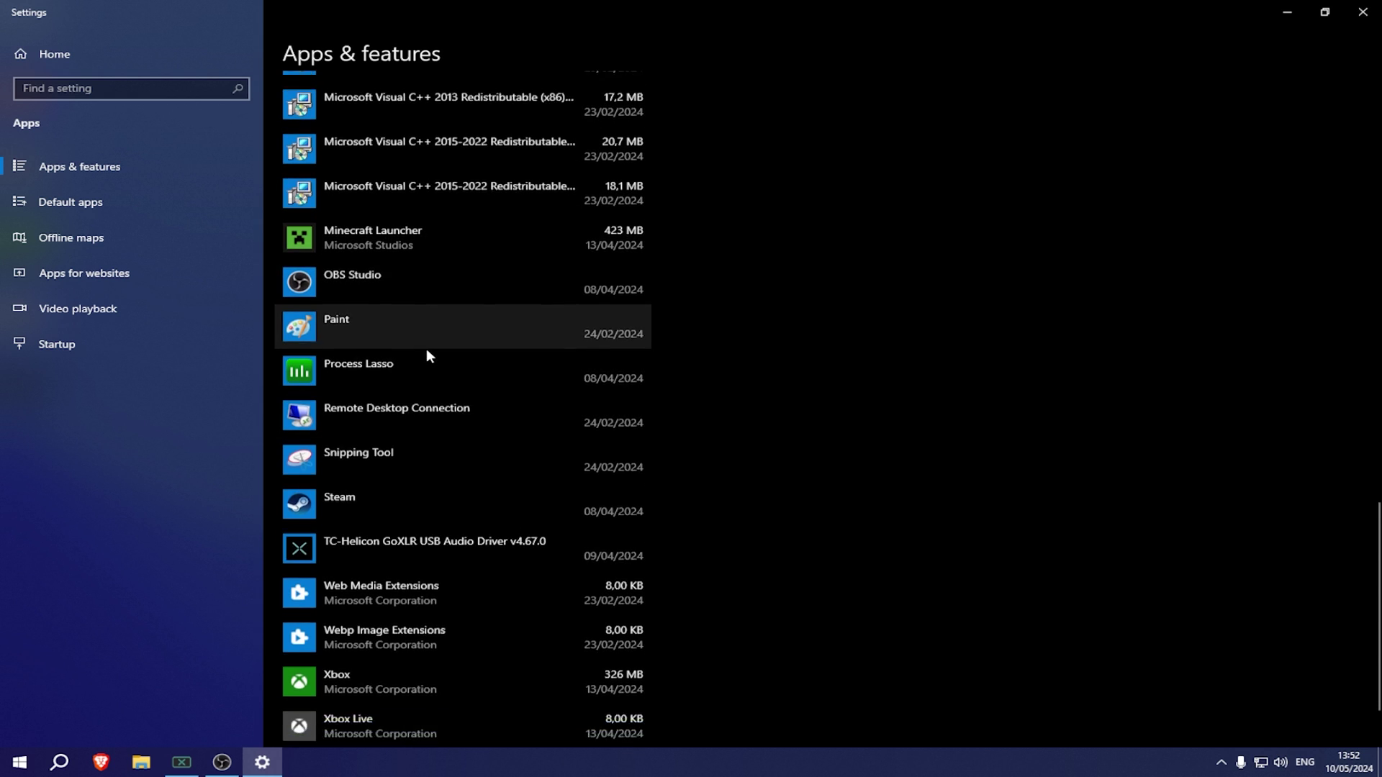
{"action": "scroll", "coordinate": [426, 348], "scroll_direction": "down", "scroll_amount": 1}
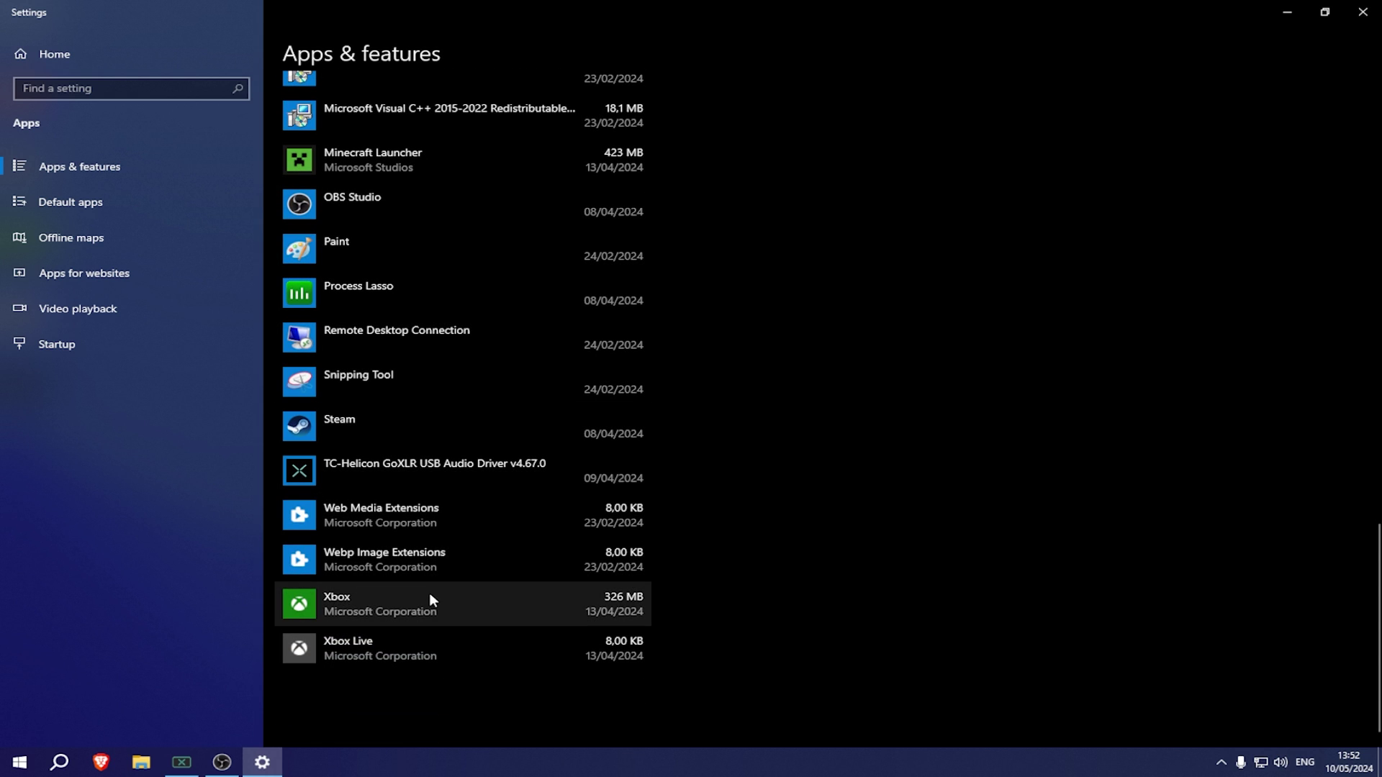
{"action": "left_click", "coordinate": [426, 636]}
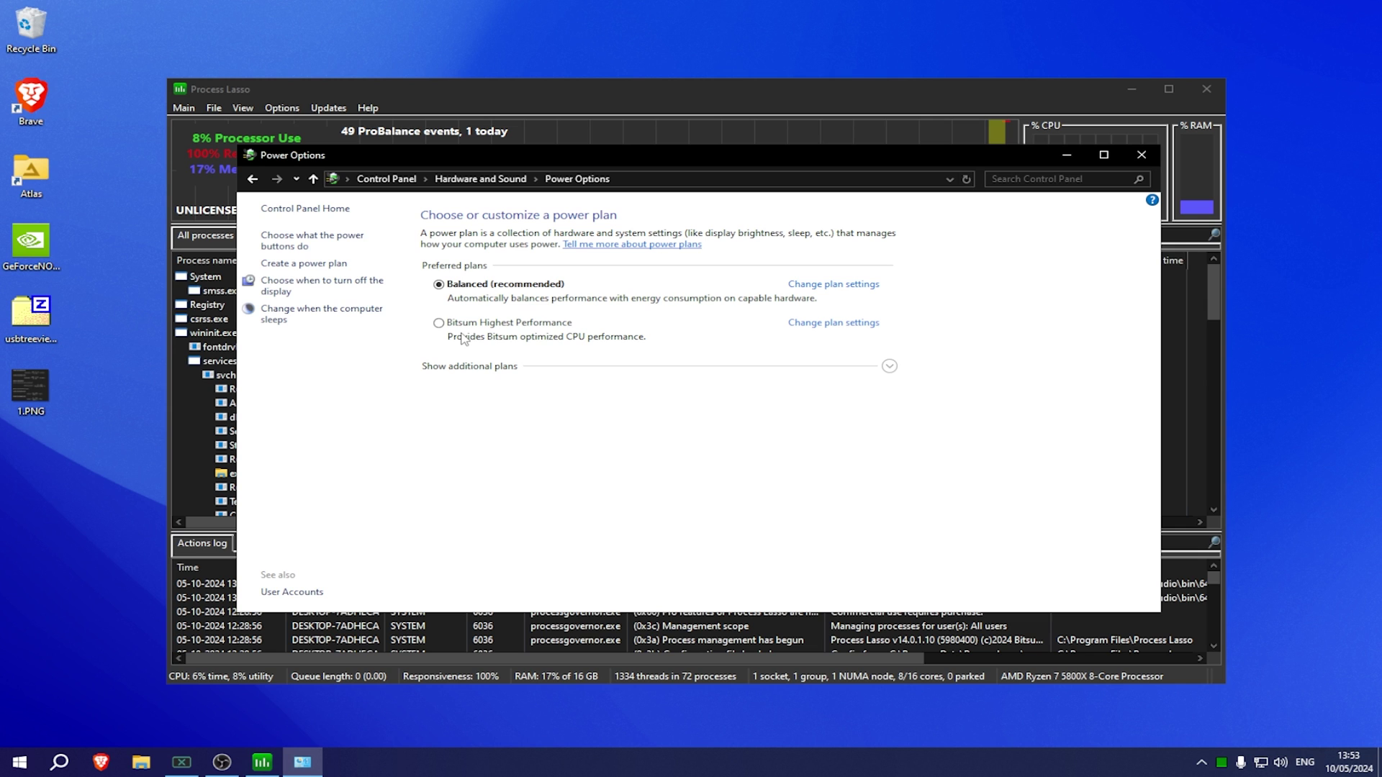
Close Power Options and confirm Process Lasso's active power profile is Bitsum Highest Performance
{"action": "left_click", "coordinate": [1139, 156]}
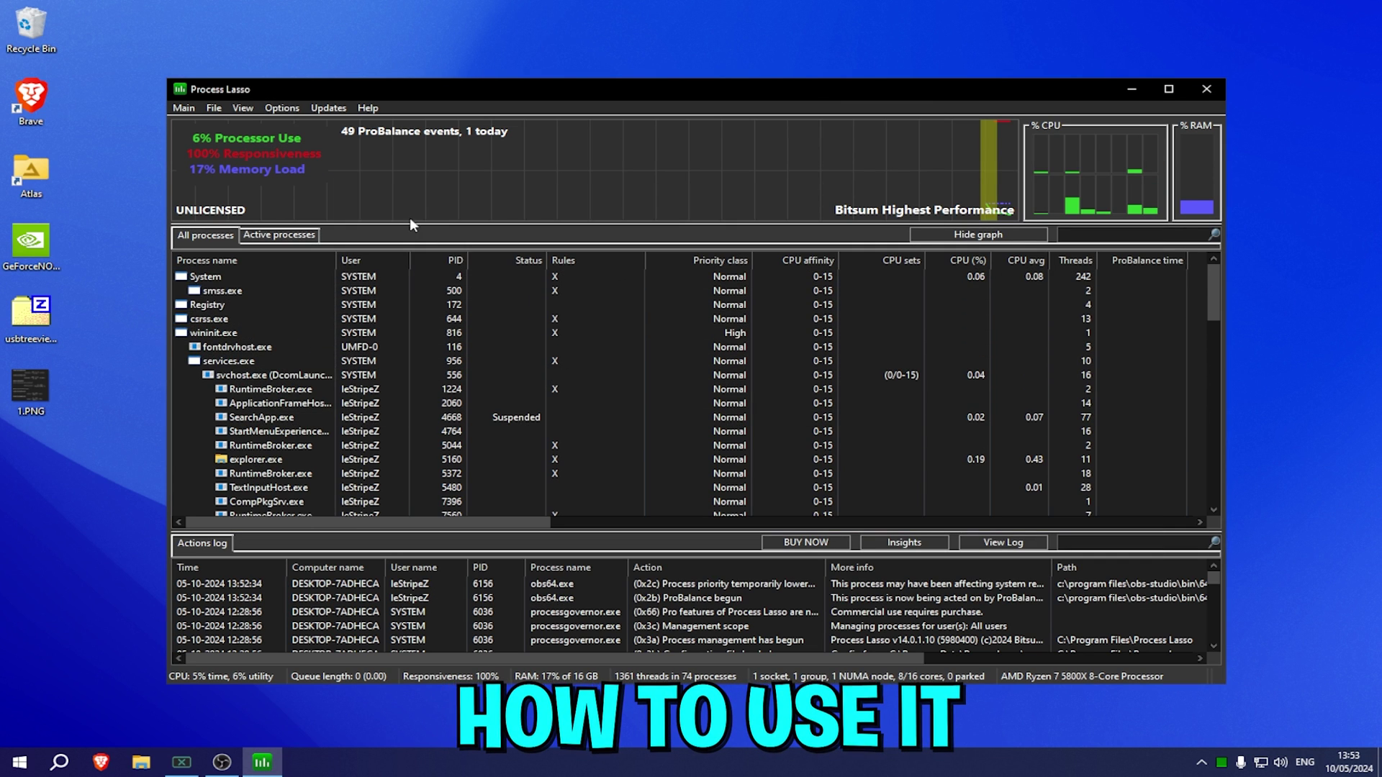
{"action": "left_click", "coordinate": [180, 106]}
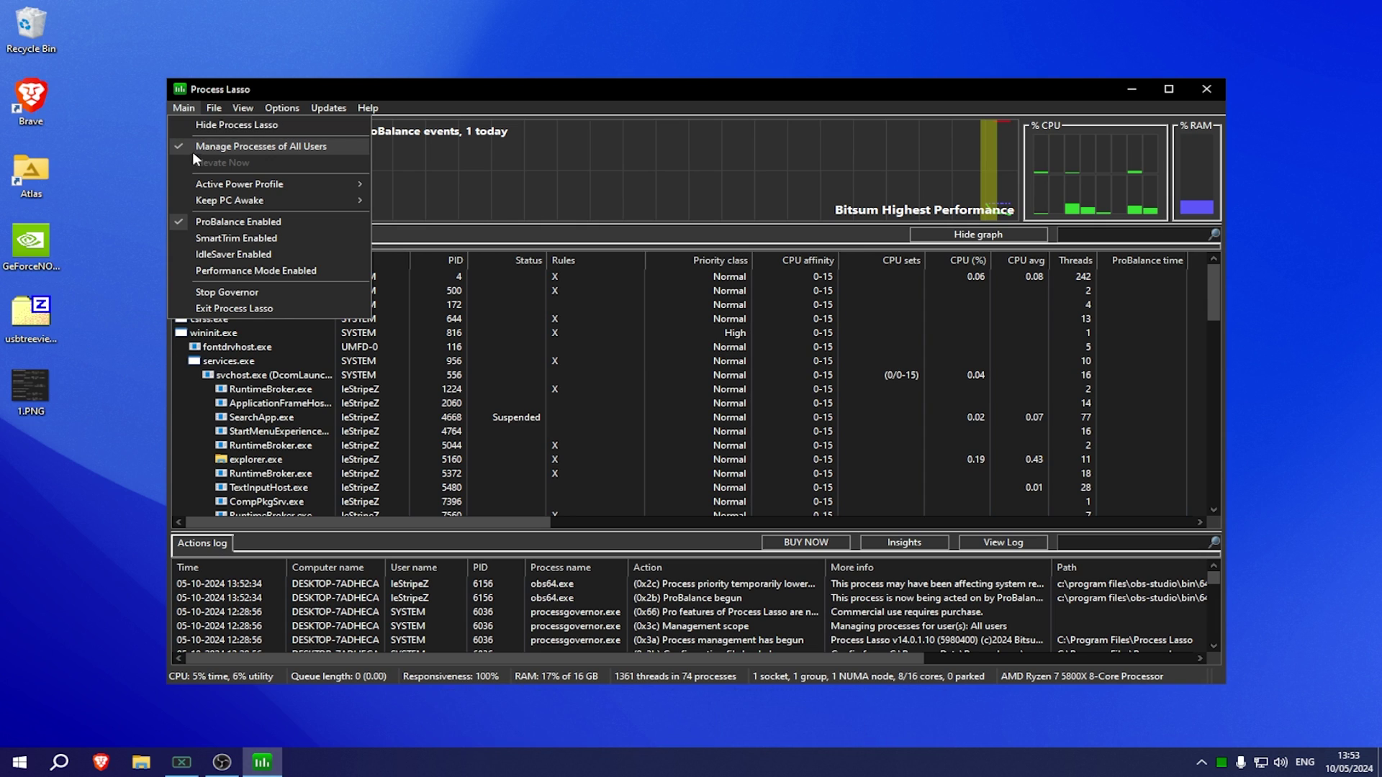
{"action": "mouse_move", "coordinate": [213, 184]}
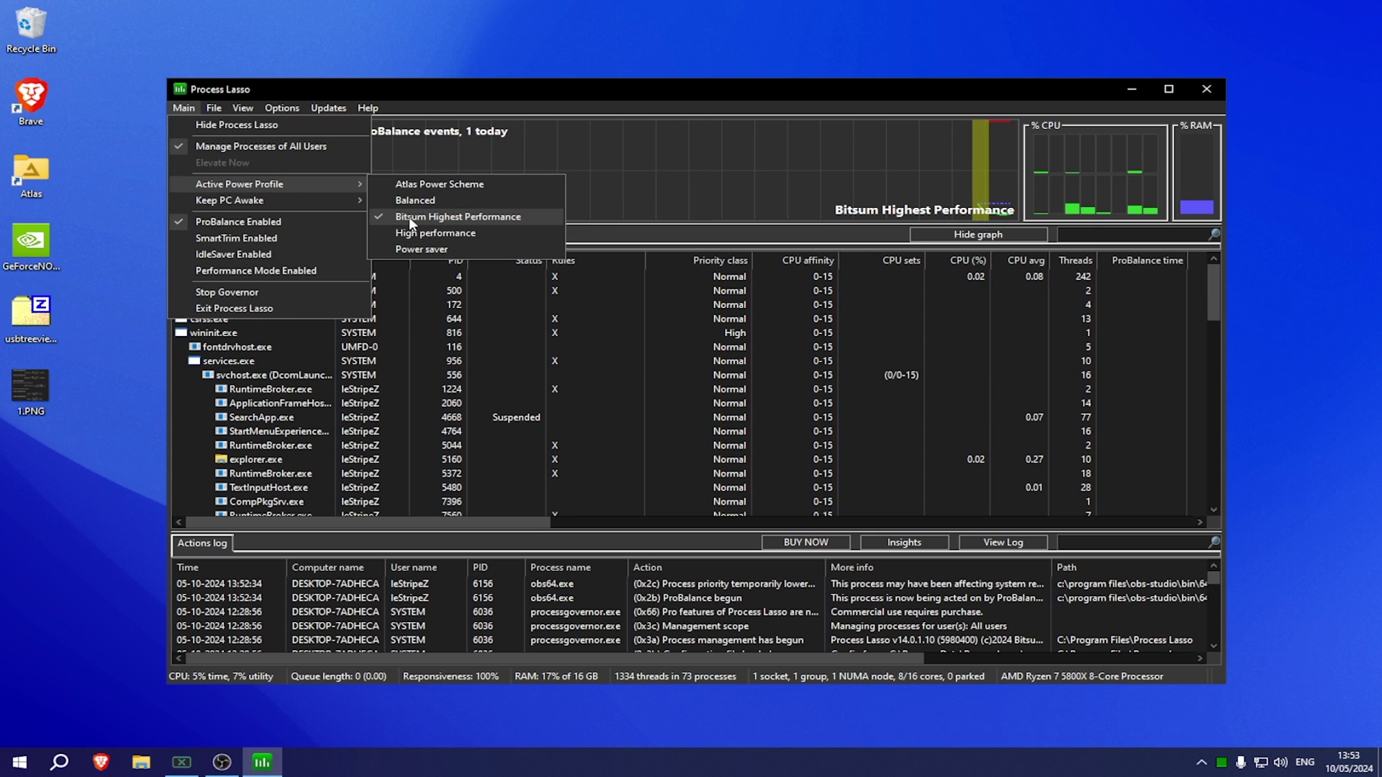
{"action": "left_click", "coordinate": [235, 271]}
Navigate Process Lasso's Options > General menu to the Refresh Interval (Governor) choices
{"action": "left_click", "coordinate": [282, 108]}
{"action": "mouse_move", "coordinate": [300, 122]}
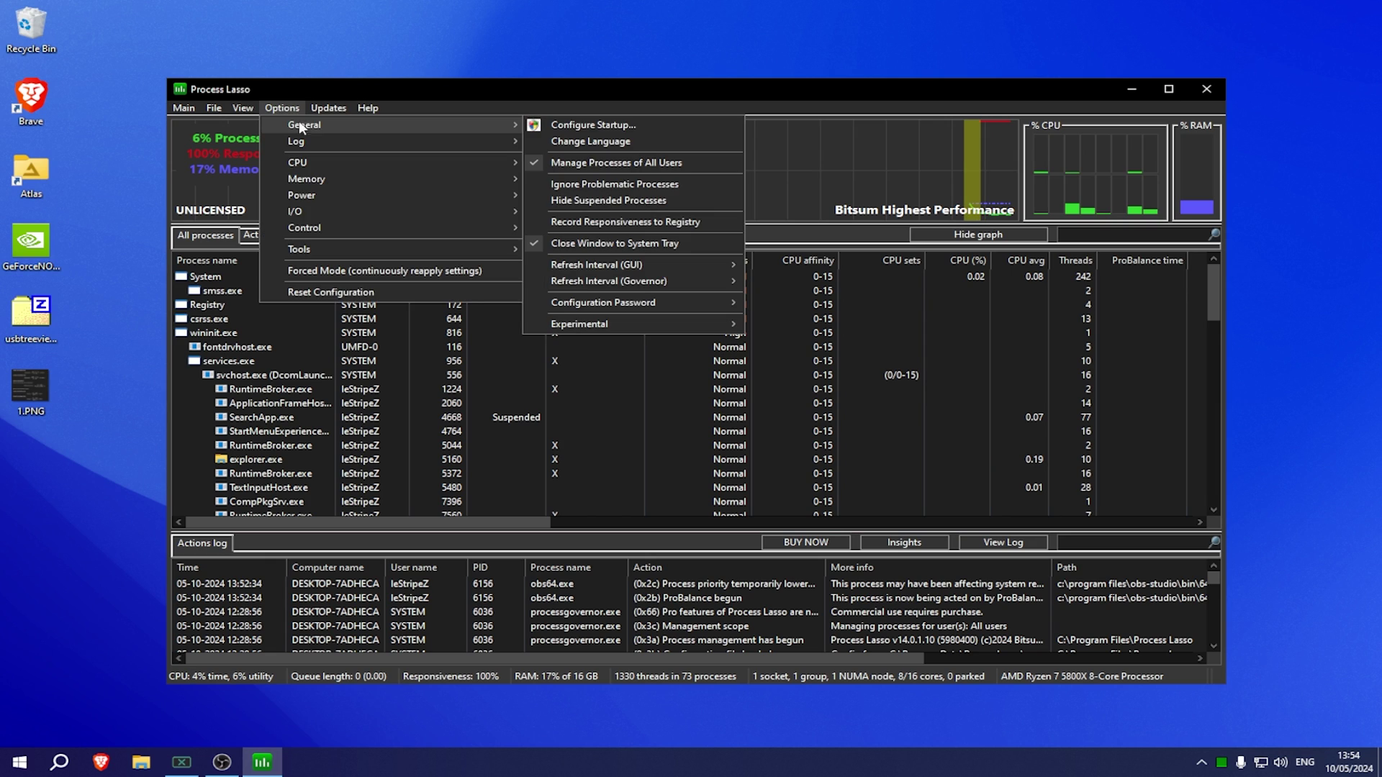
{"action": "mouse_move", "coordinate": [563, 269]}
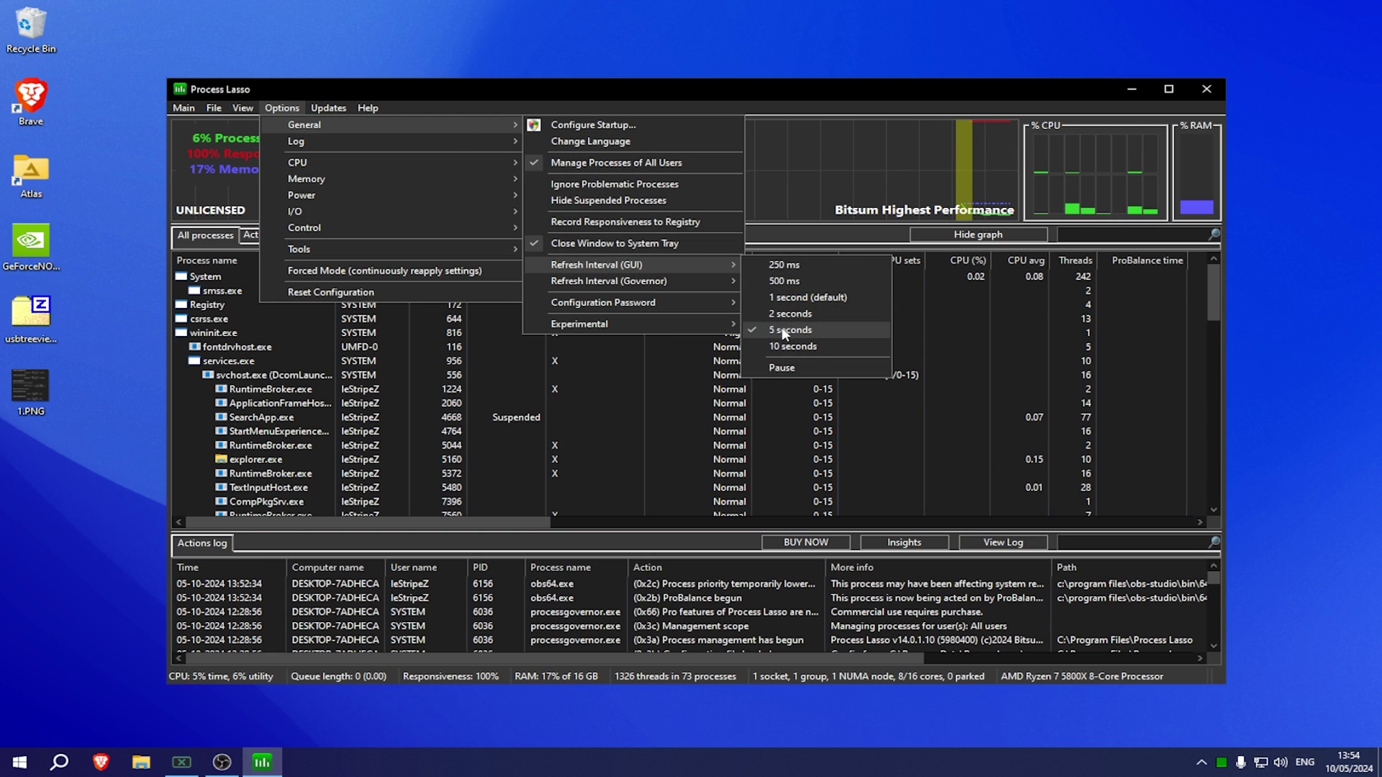
{"action": "mouse_move", "coordinate": [631, 280]}
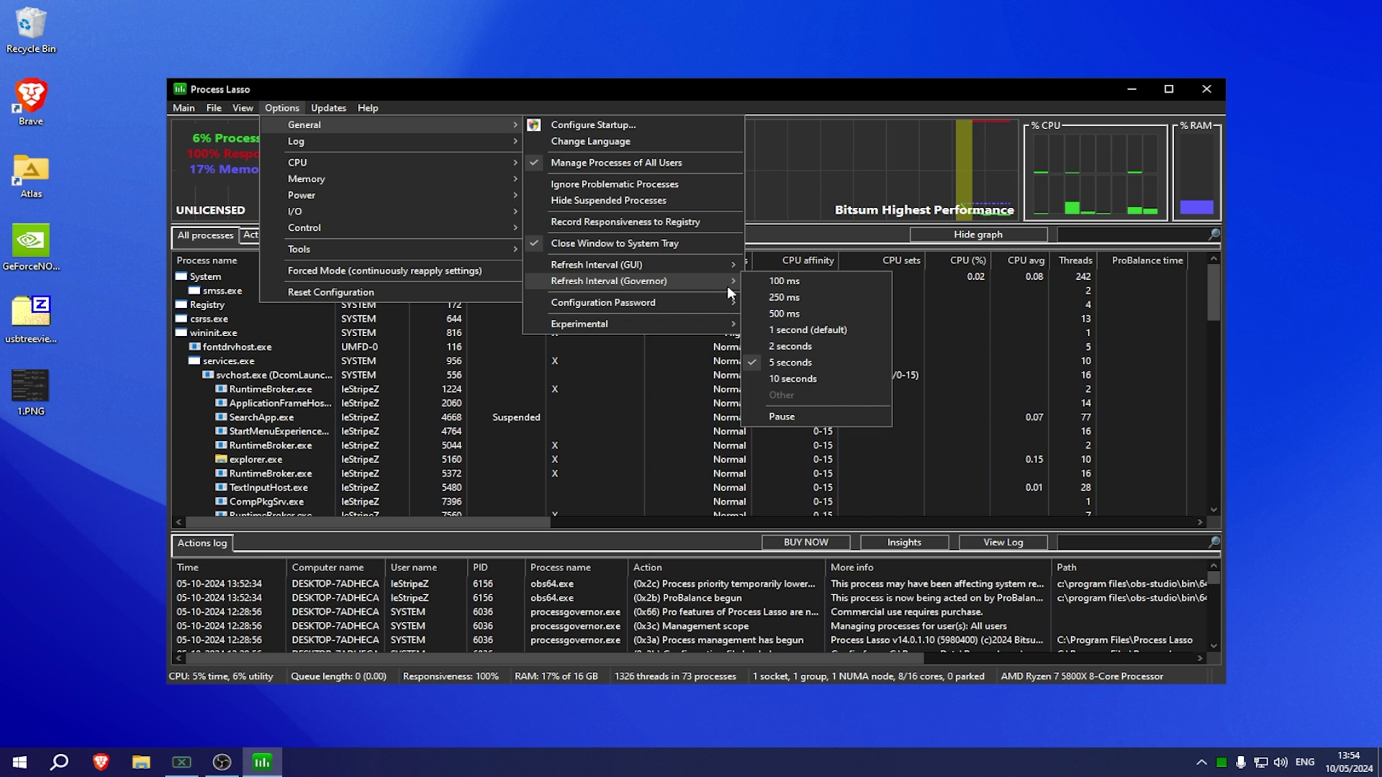
Set the governor refresh interval to 5 seconds and scroll down to obs64.exe
{"action": "left_click", "coordinate": [785, 362]}
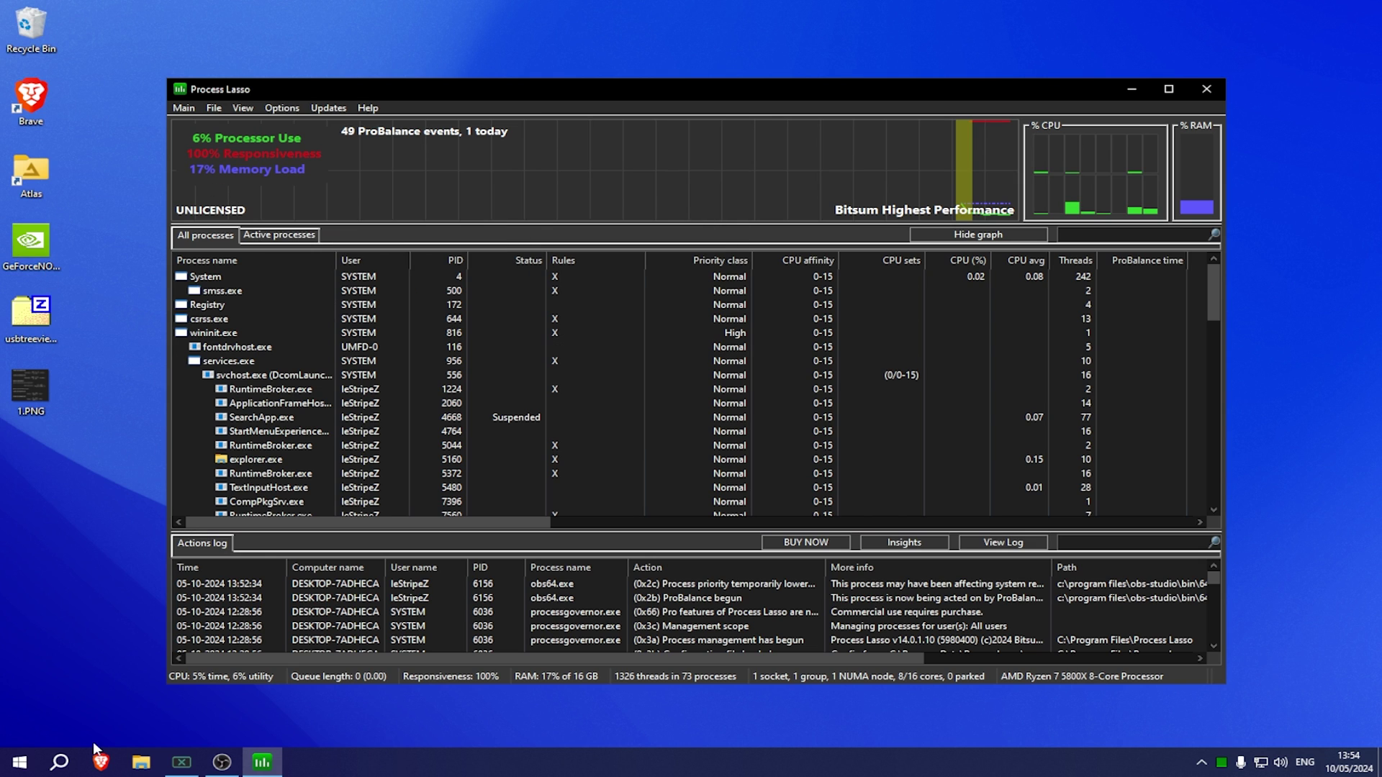
{"action": "scroll", "coordinate": [339, 386], "scroll_direction": "down", "scroll_amount": 10}
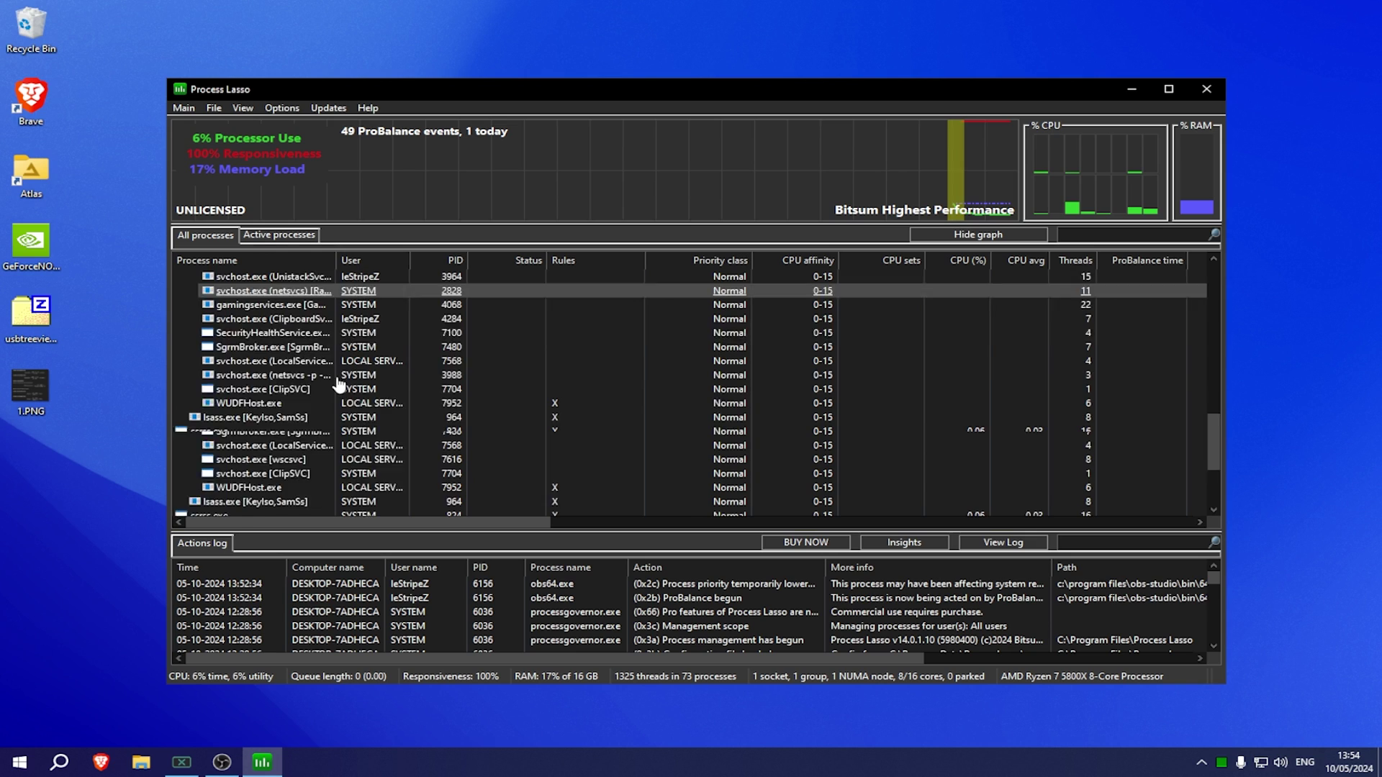
{"action": "scroll", "coordinate": [339, 386], "scroll_direction": "down", "scroll_amount": 3}
Show obs64.exe's I/O Priority and CPU Affinity 'Always' submenus listing CPUs 0–15
{"action": "right_click", "coordinate": [249, 447]}
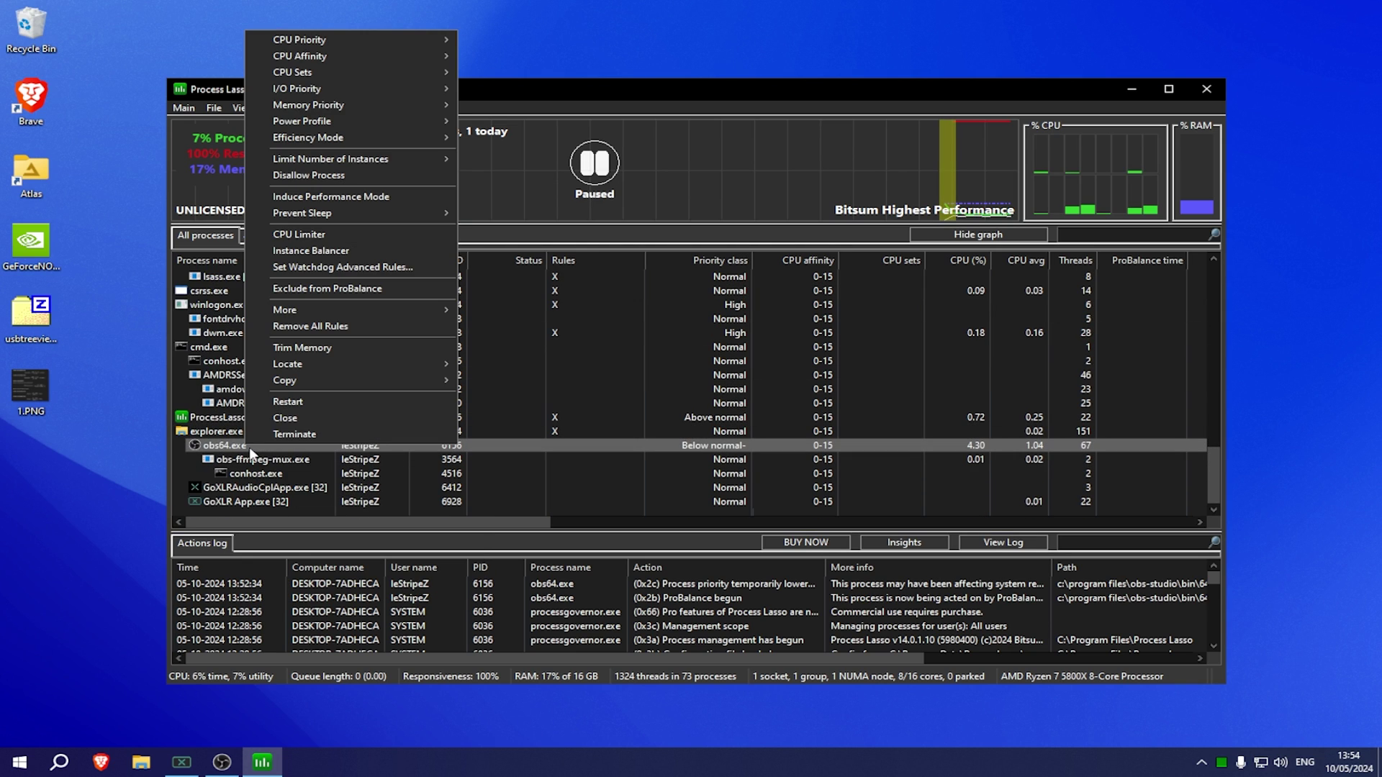
{"action": "mouse_move", "coordinate": [334, 41]}
{"action": "mouse_move", "coordinate": [503, 57]}
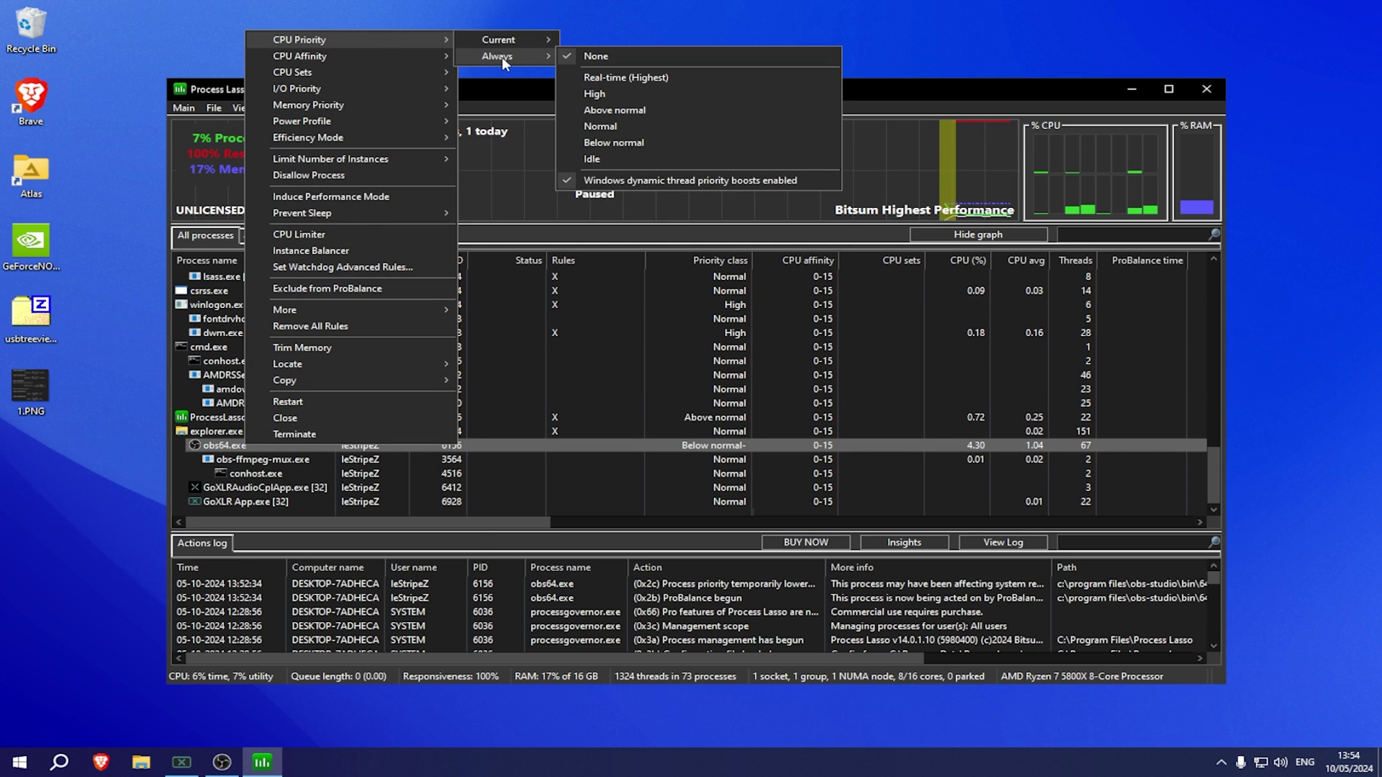
{"action": "mouse_move", "coordinate": [362, 70]}
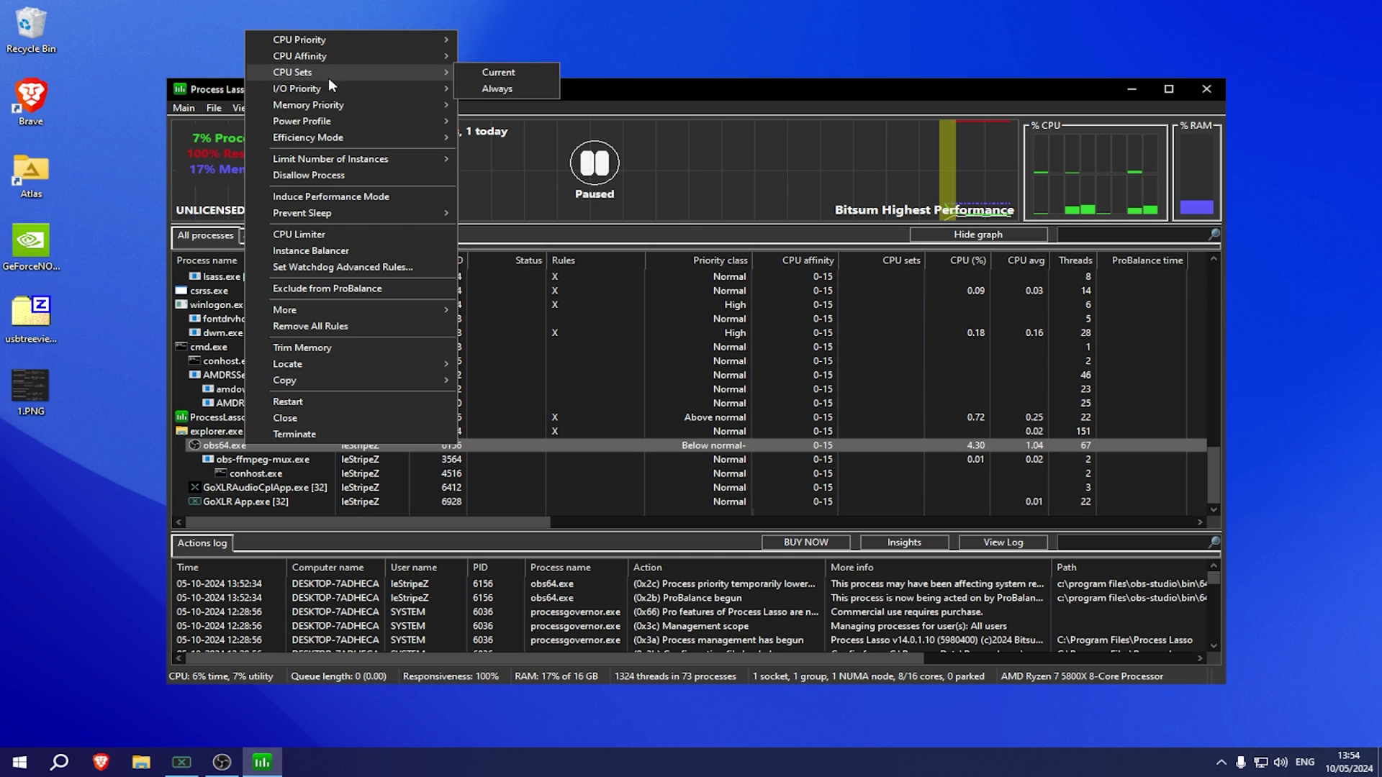
{"action": "mouse_move", "coordinate": [331, 86]}
{"action": "mouse_move", "coordinate": [497, 104]}
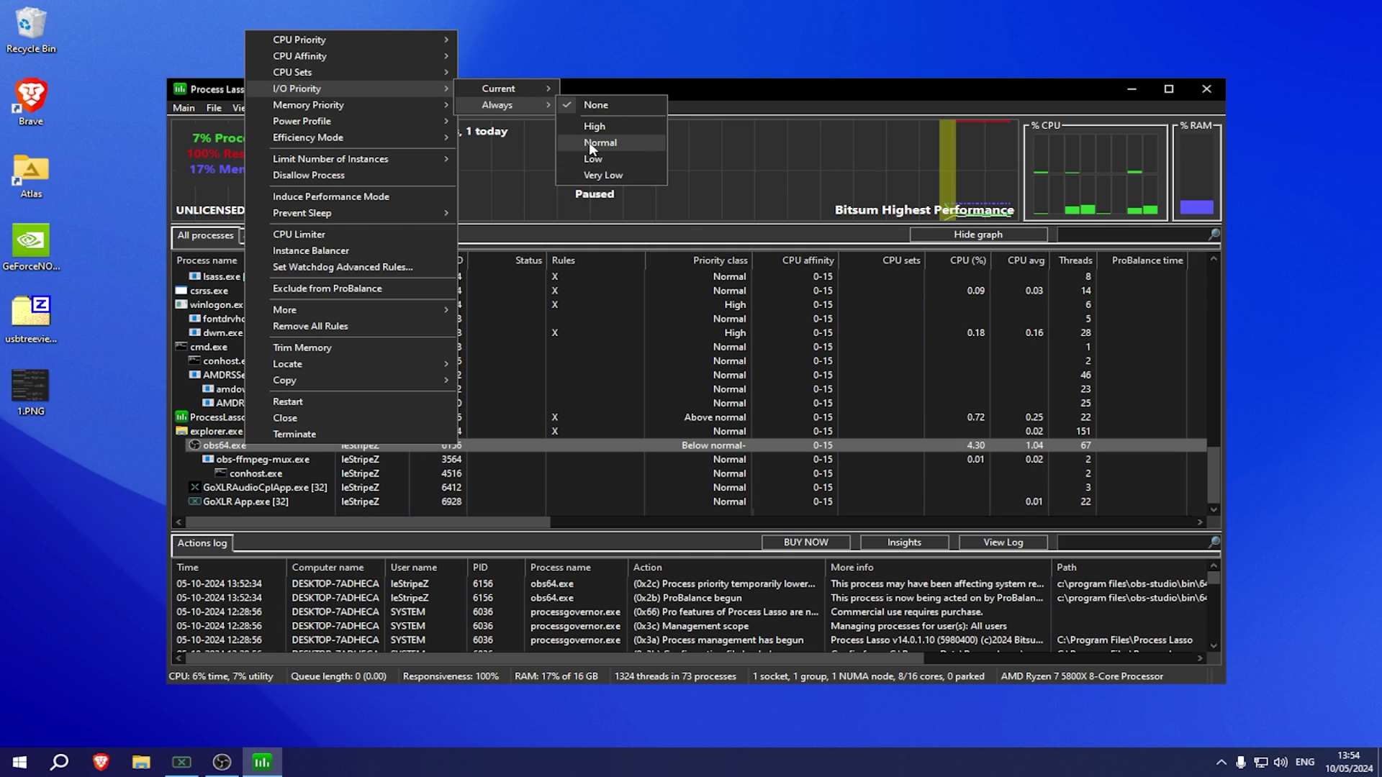
{"action": "mouse_move", "coordinate": [369, 124]}
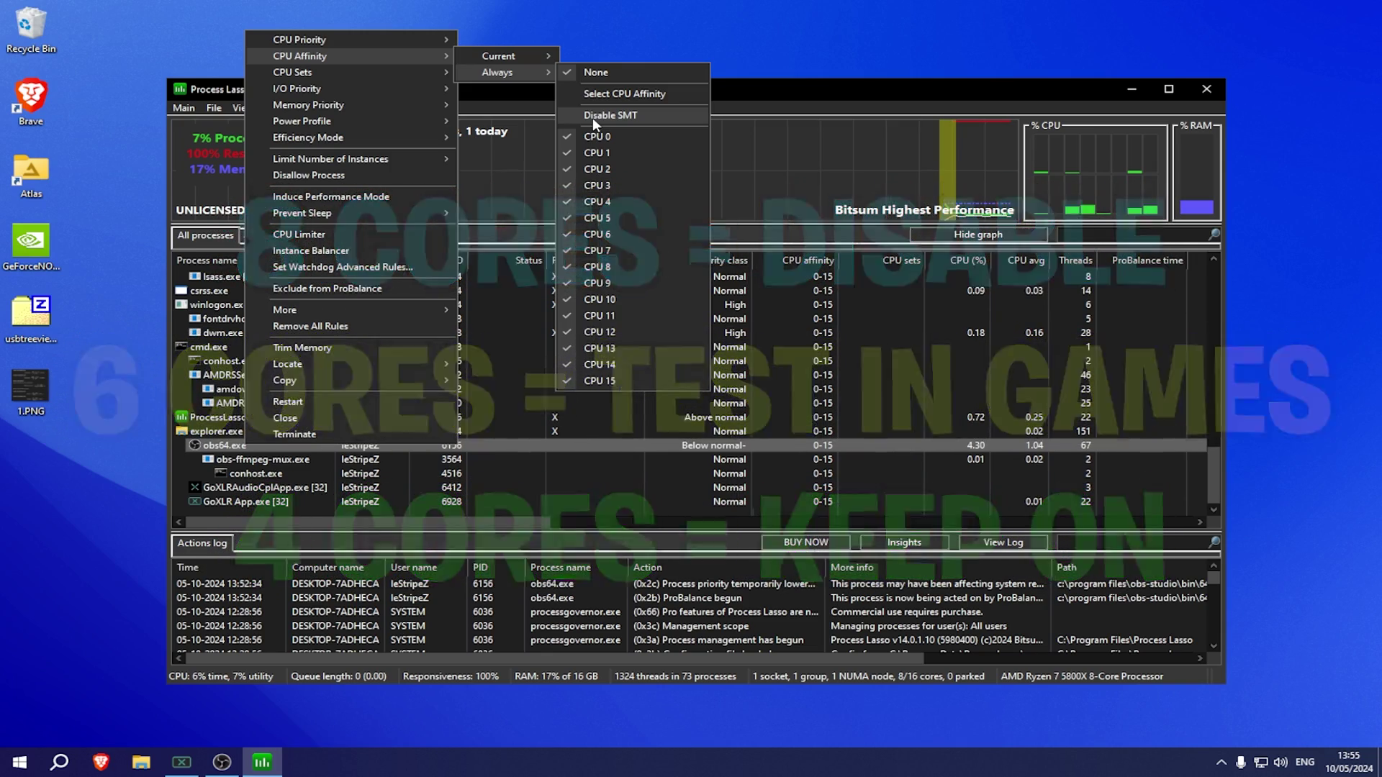
Verify 8 cores and 16 logical processors in Task Manager's CPU view, then reopen obs64.exe's options
{"action": "right_click", "coordinate": [651, 763]}
{"action": "left_click", "coordinate": [691, 700]}
{"action": "left_click", "coordinate": [557, 200]}
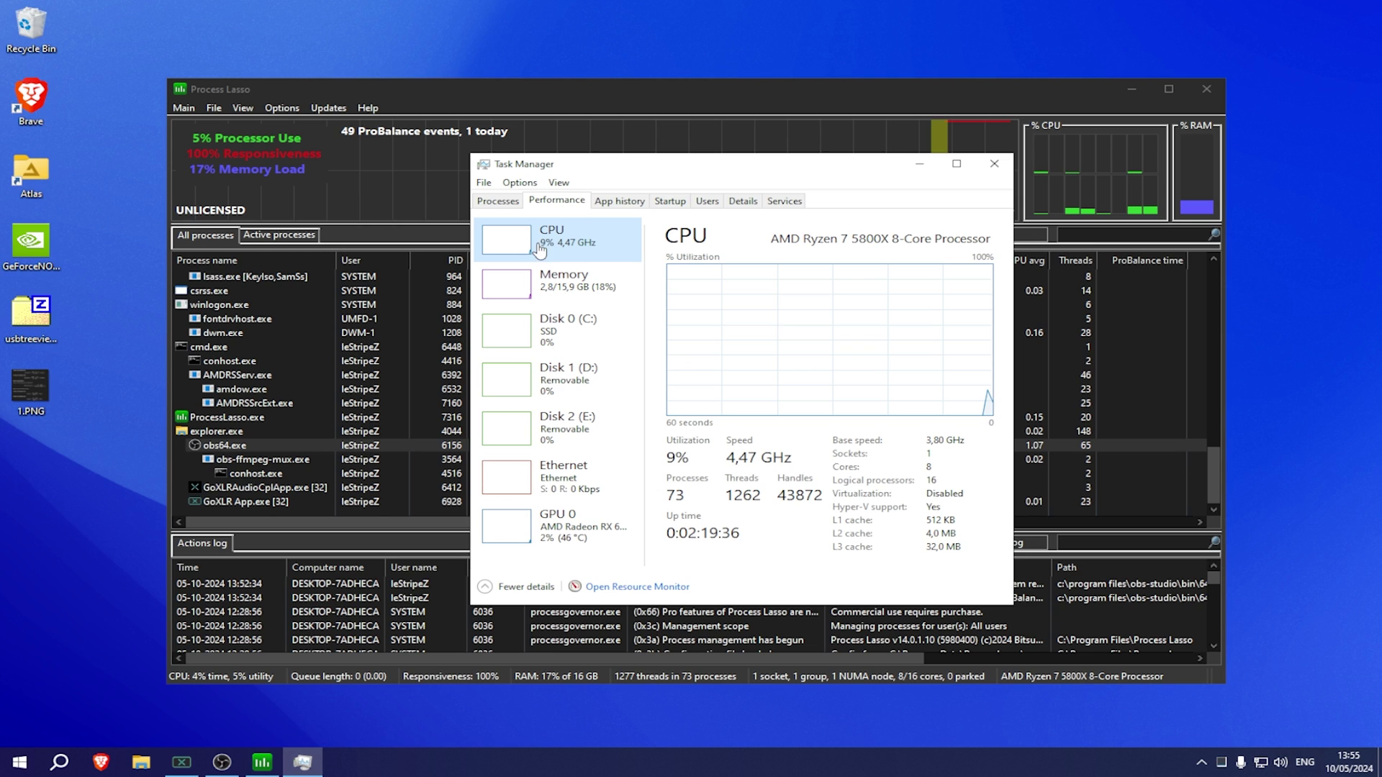
{"action": "left_click_drag", "start_coordinate": [725, 159], "coordinate": [645, 128]}
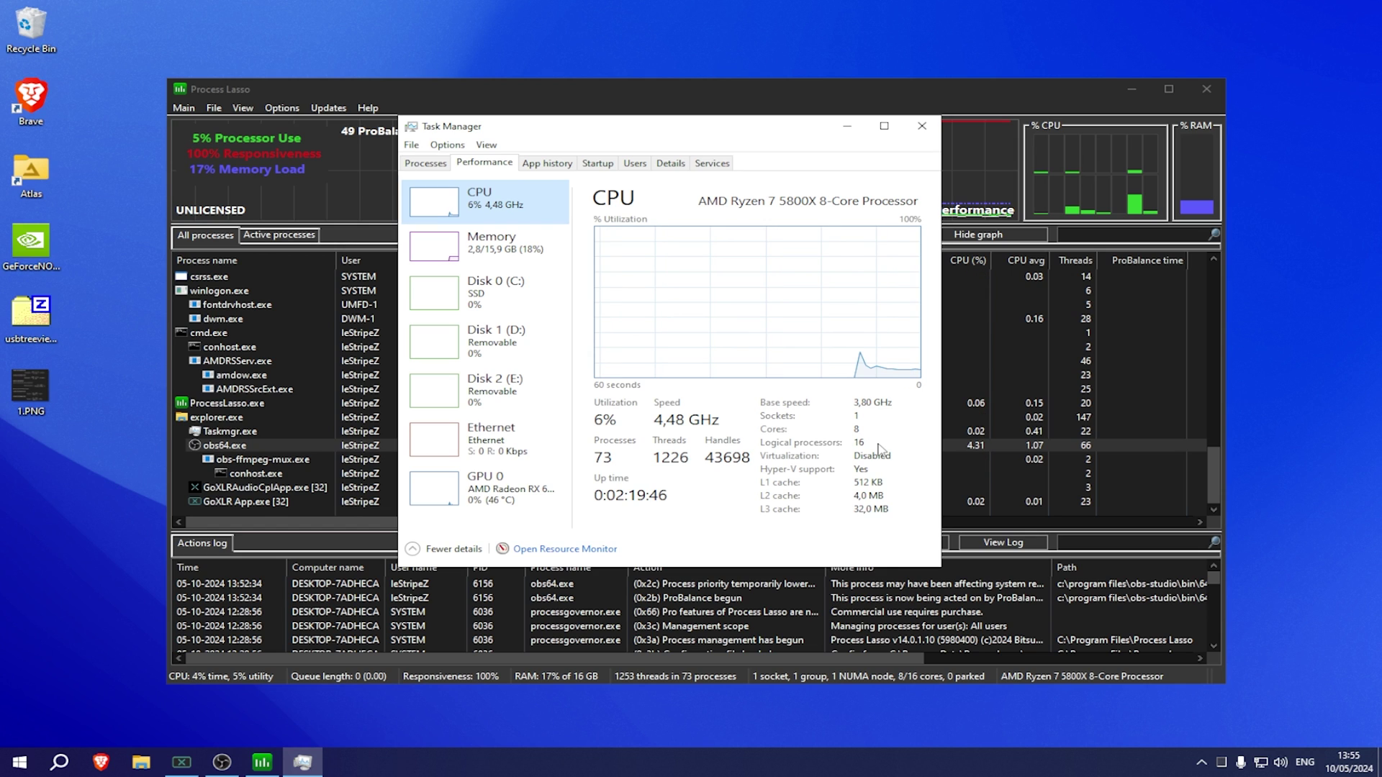
{"action": "key", "text": "alt+F4"}
{"action": "right_click", "coordinate": [235, 447]}
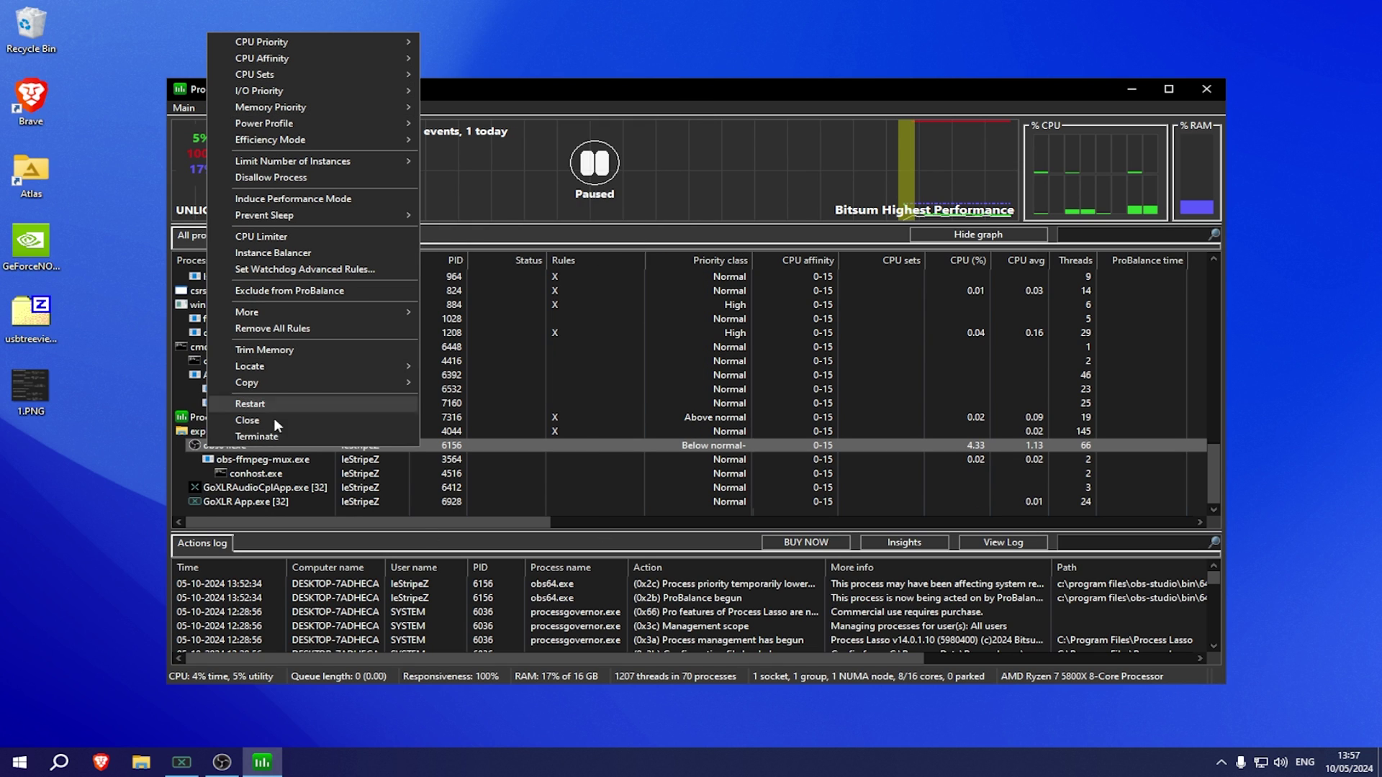
Dismiss the open menus, search 'ener' from Start, and move from Edit Plan Settings to Power Options
{"action": "left_click", "coordinate": [524, 446]}
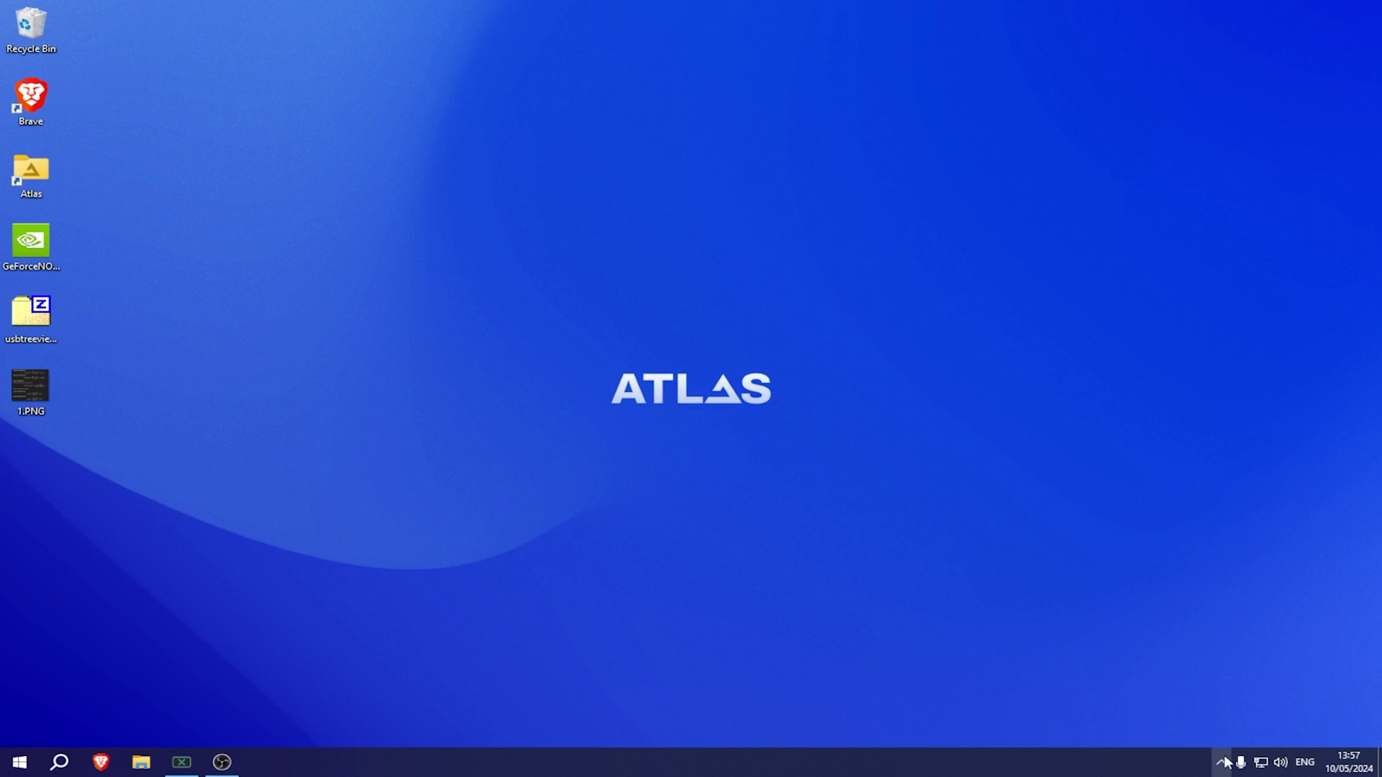
{"action": "left_click", "coordinate": [1222, 761]}
{"action": "left_click", "coordinate": [861, 582]}
{"action": "right_click", "coordinate": [560, 759]}
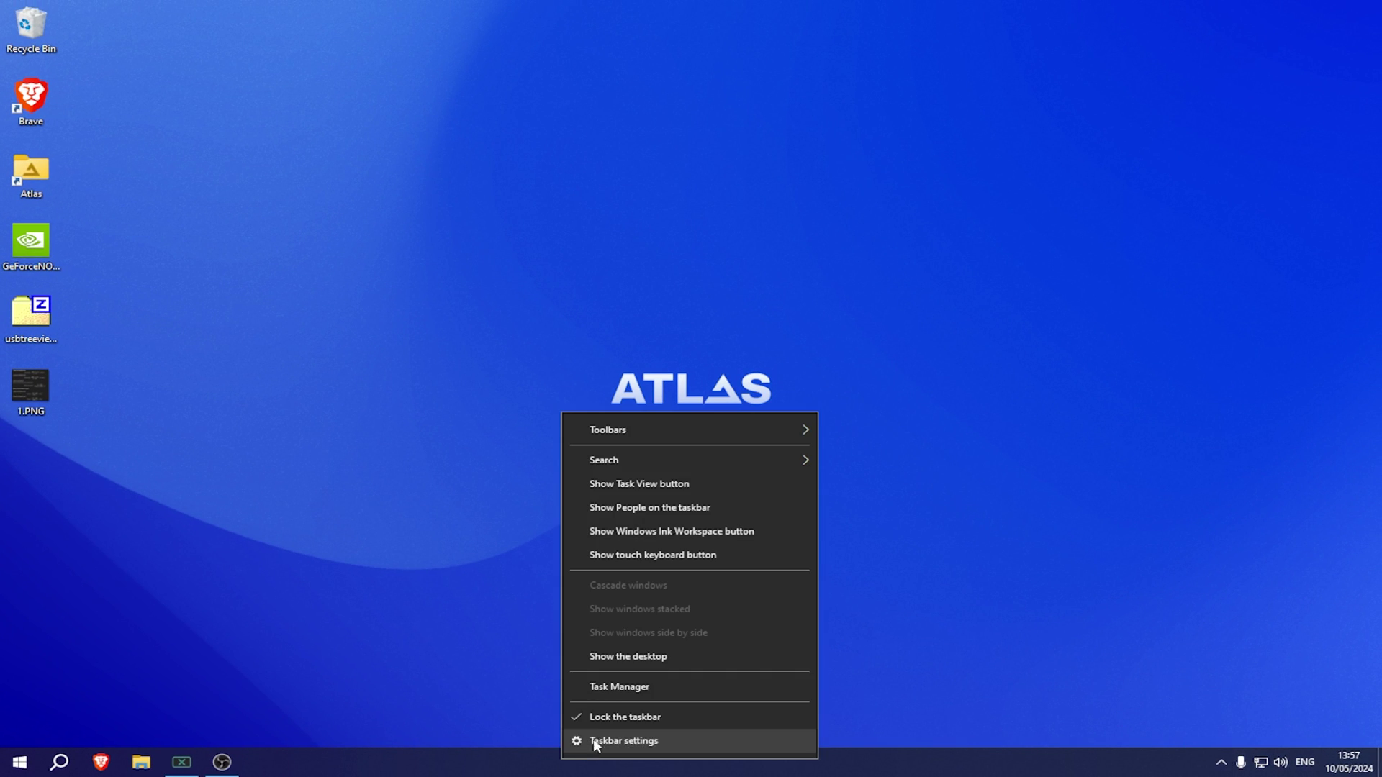
{"action": "left_click", "coordinate": [8, 760]}
{"action": "type", "text": "energ"}
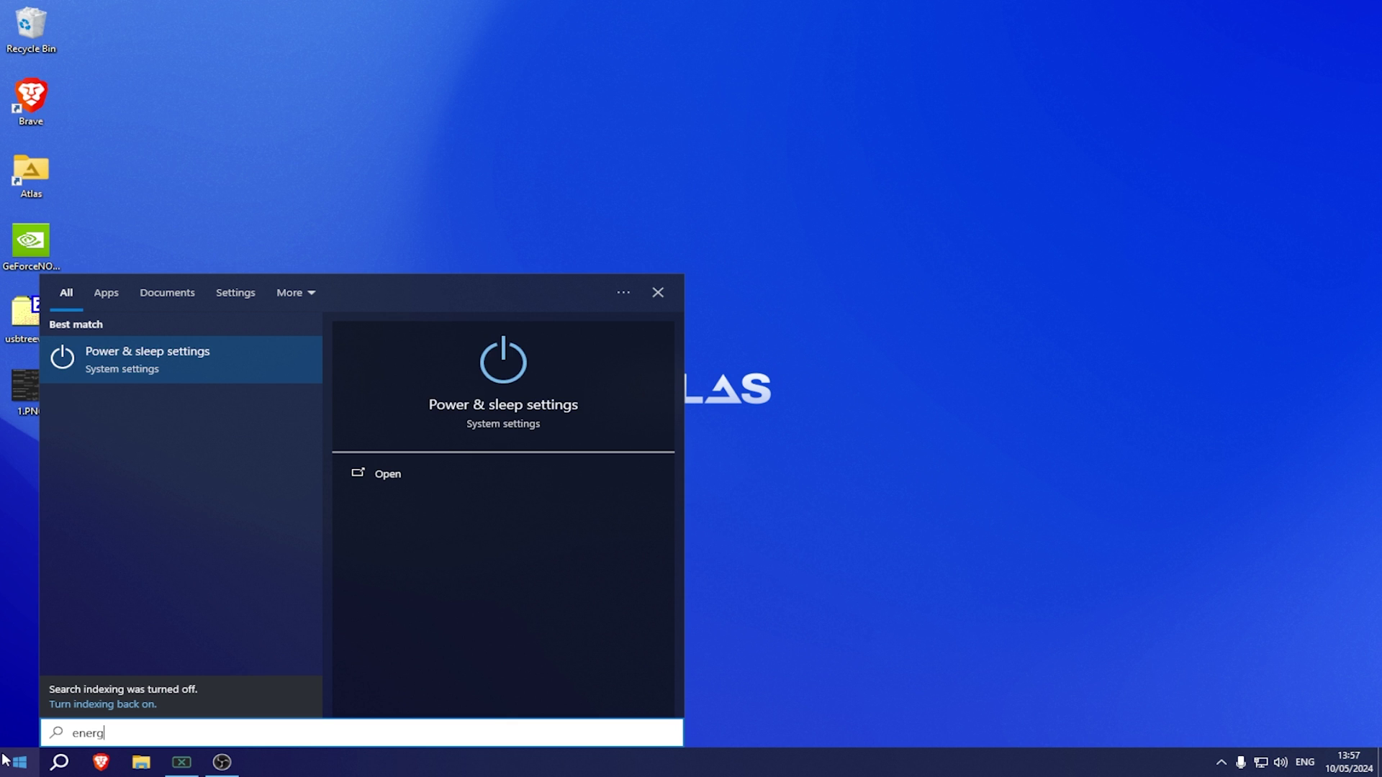
{"action": "key", "text": "Return"}
{"action": "left_click", "coordinate": [578, 183]}
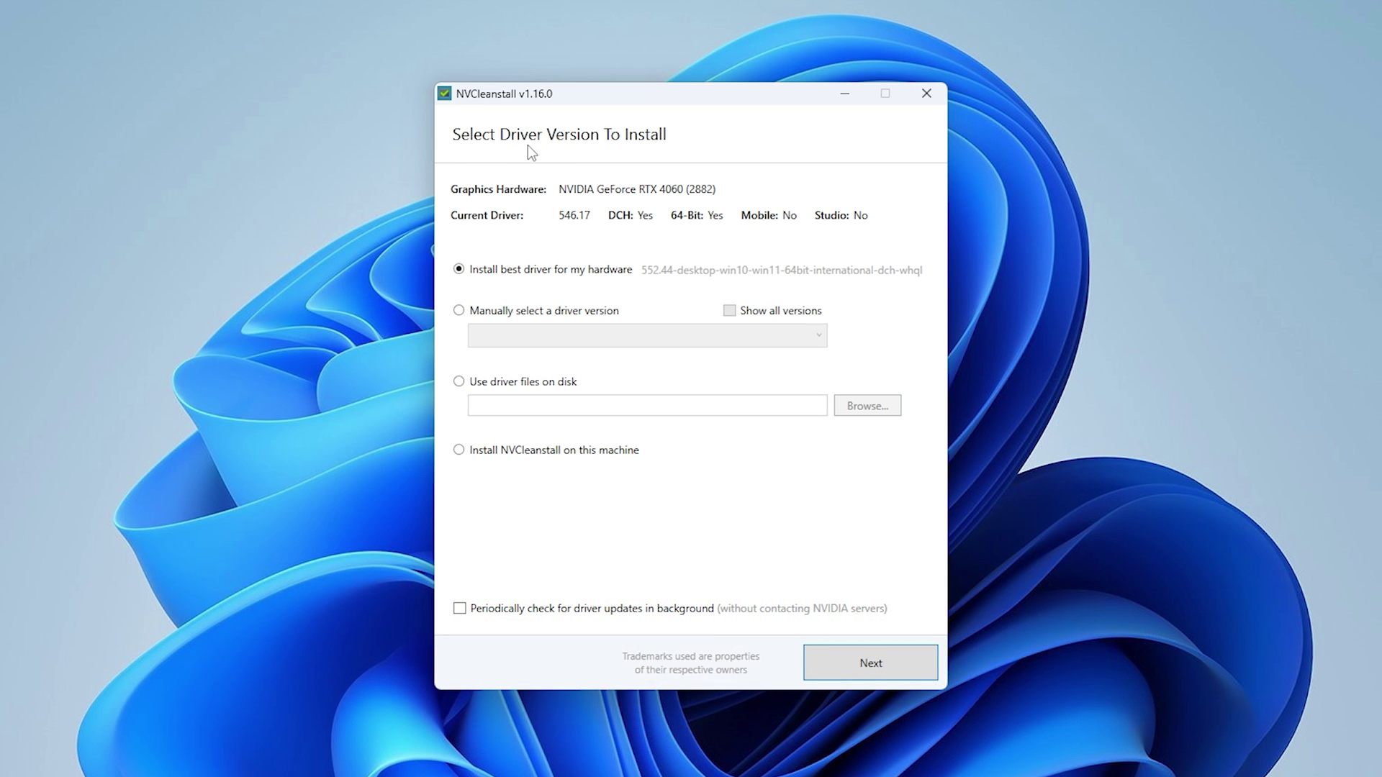
Switch NVCleanstall to manual driver selection and pick 552.44 Windows 10 64 bit Desktop DCH
{"action": "left_click", "coordinate": [459, 311]}
{"action": "left_click", "coordinate": [542, 337]}
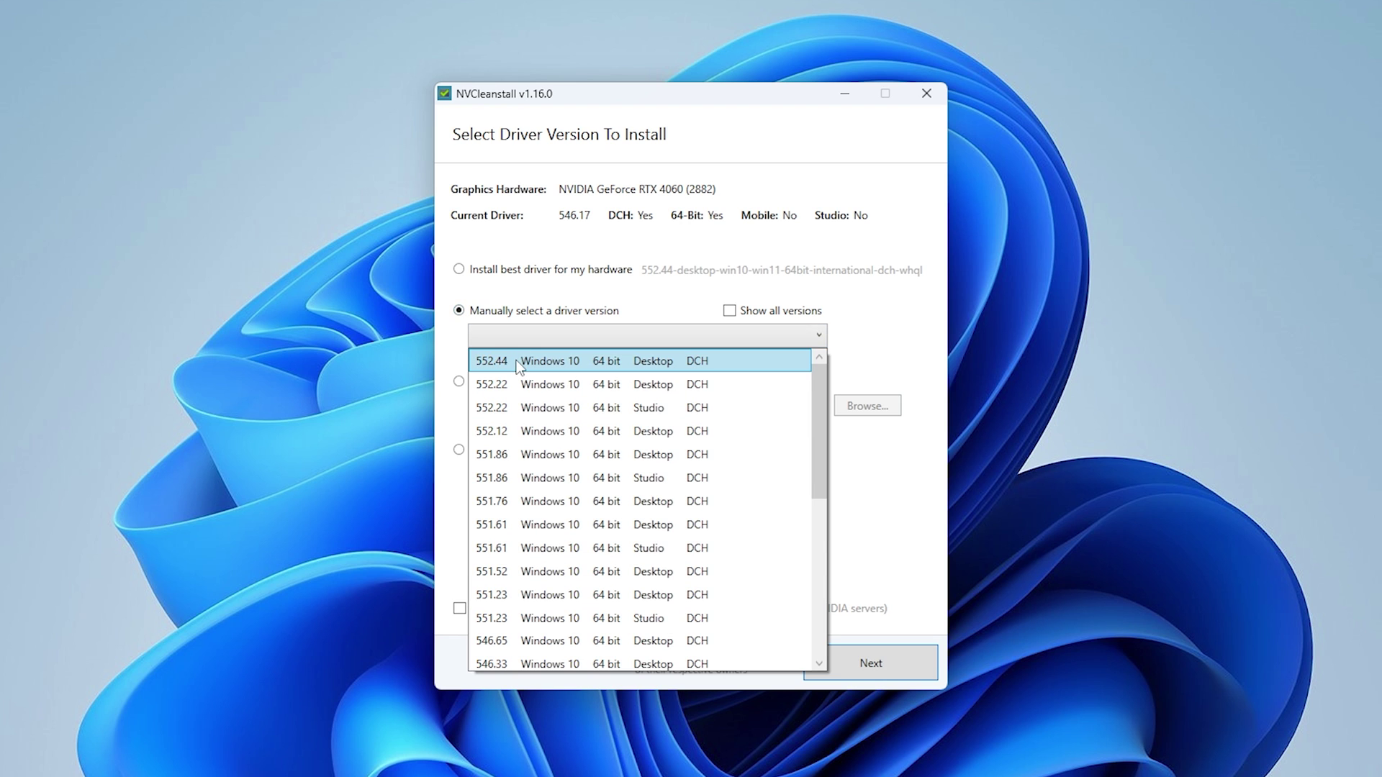
{"action": "left_click", "coordinate": [519, 362]}
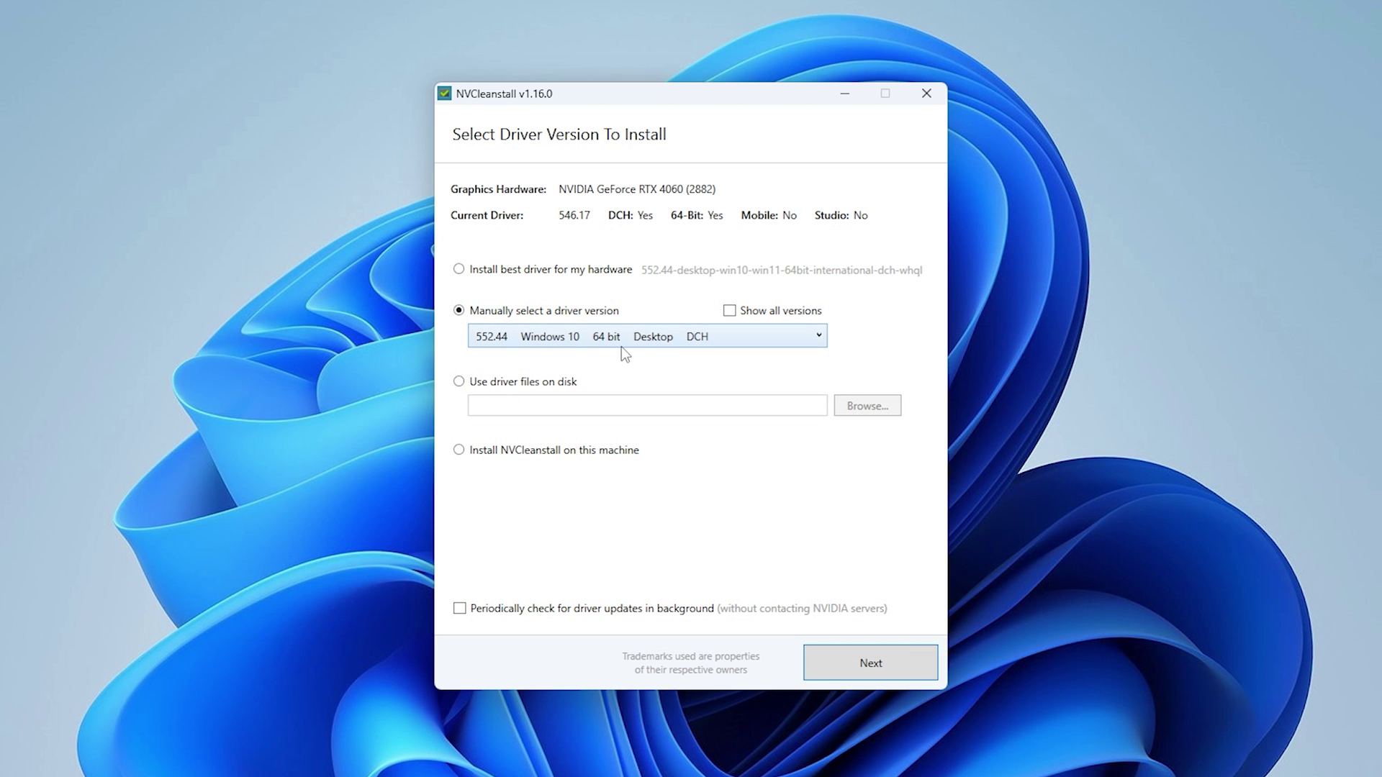
Keep driver 552.44 and look over the component list, including the Display Driver description
{"action": "left_click", "coordinate": [621, 344]}
{"action": "left_click", "coordinate": [616, 332]}
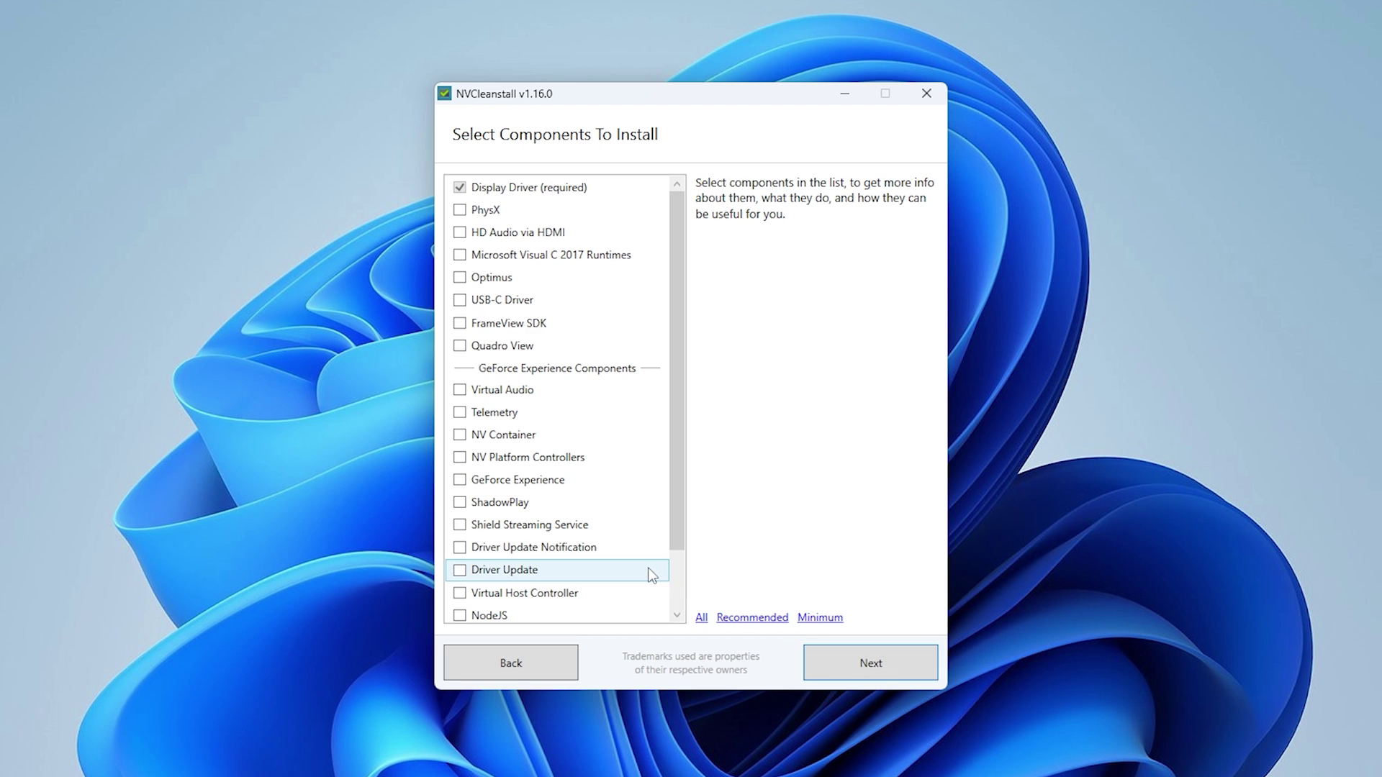
{"action": "scroll", "coordinate": [535, 194], "scroll_direction": "down", "scroll_amount": 1}
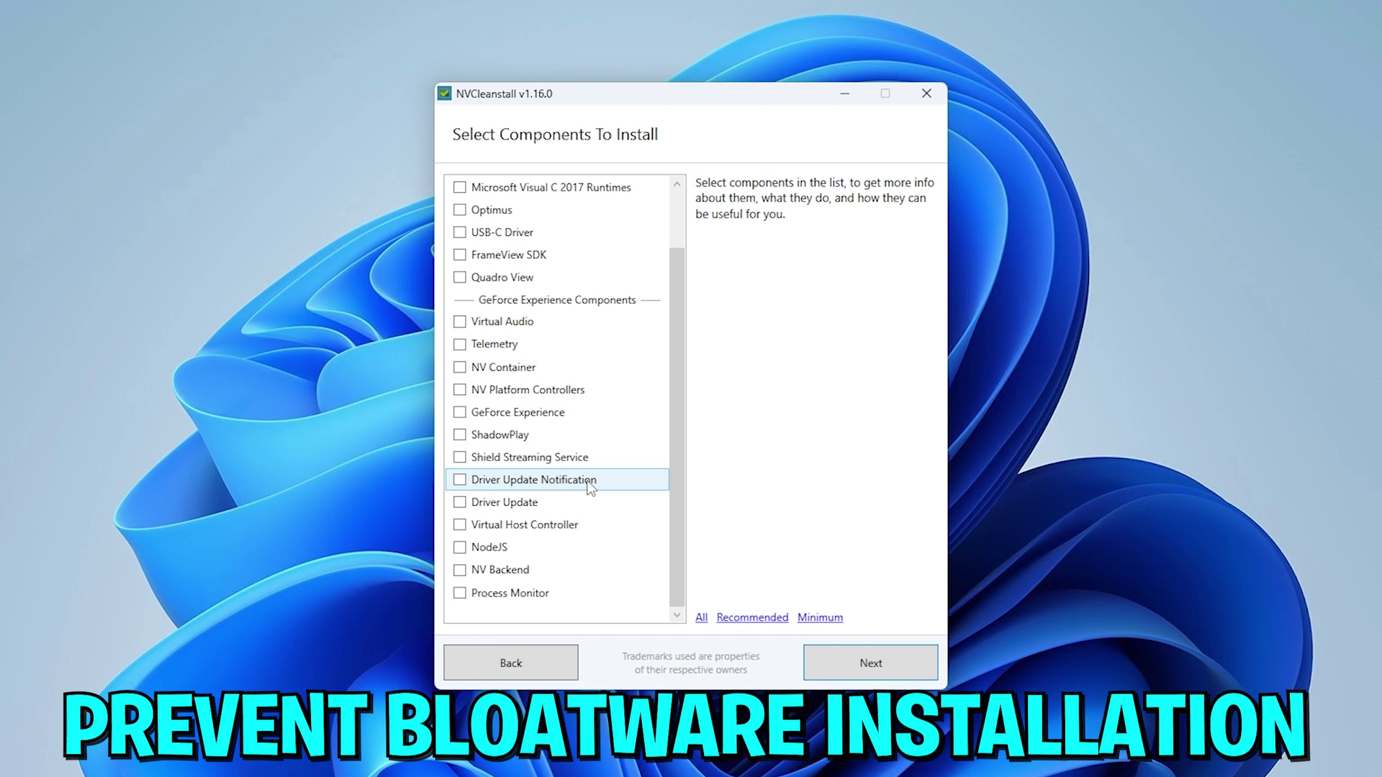
{"action": "scroll", "coordinate": [586, 446], "scroll_direction": "up", "scroll_amount": 1}
{"action": "left_click", "coordinate": [513, 193]}
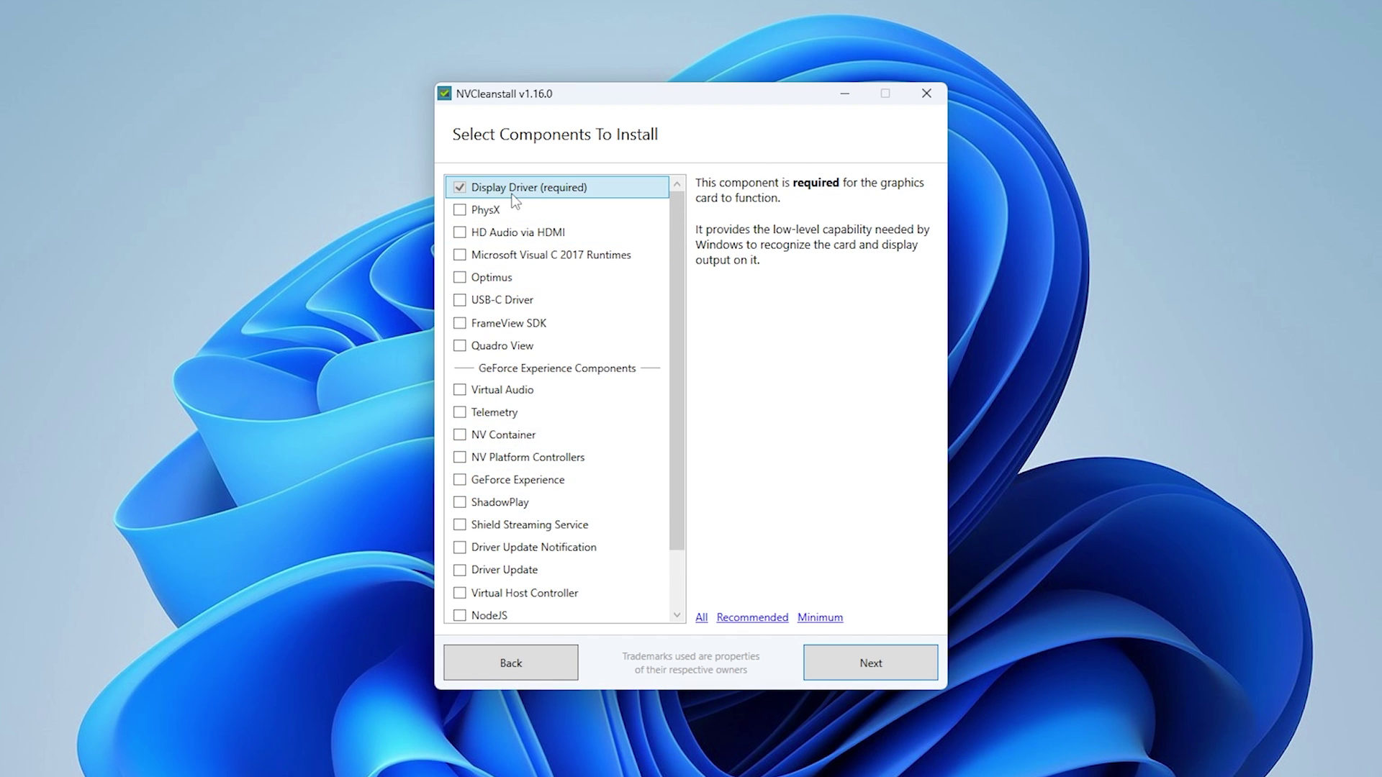
Apply the Recommended components and untick HD Audio via HDMI, leaving Display Driver and PhysX
{"action": "left_click", "coordinate": [742, 620]}
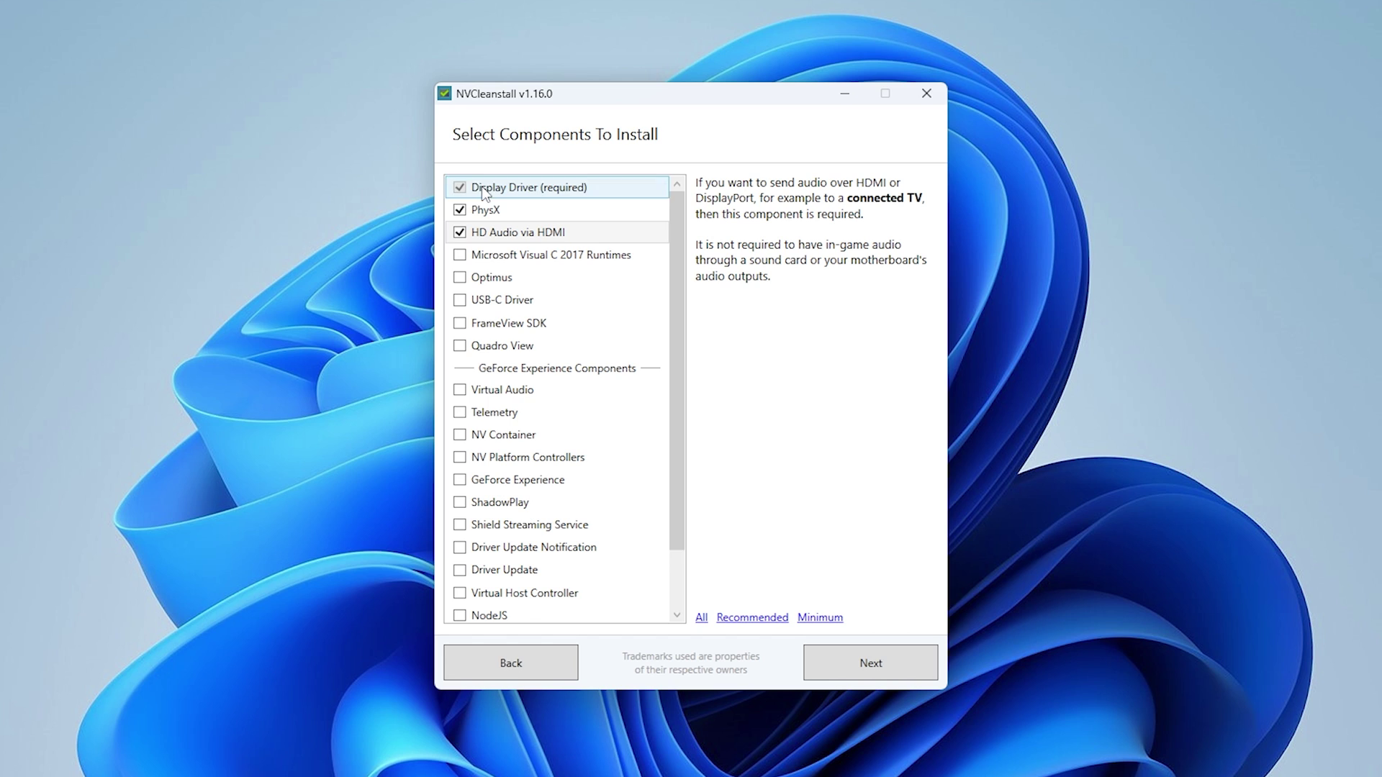
{"action": "left_click", "coordinate": [458, 233]}
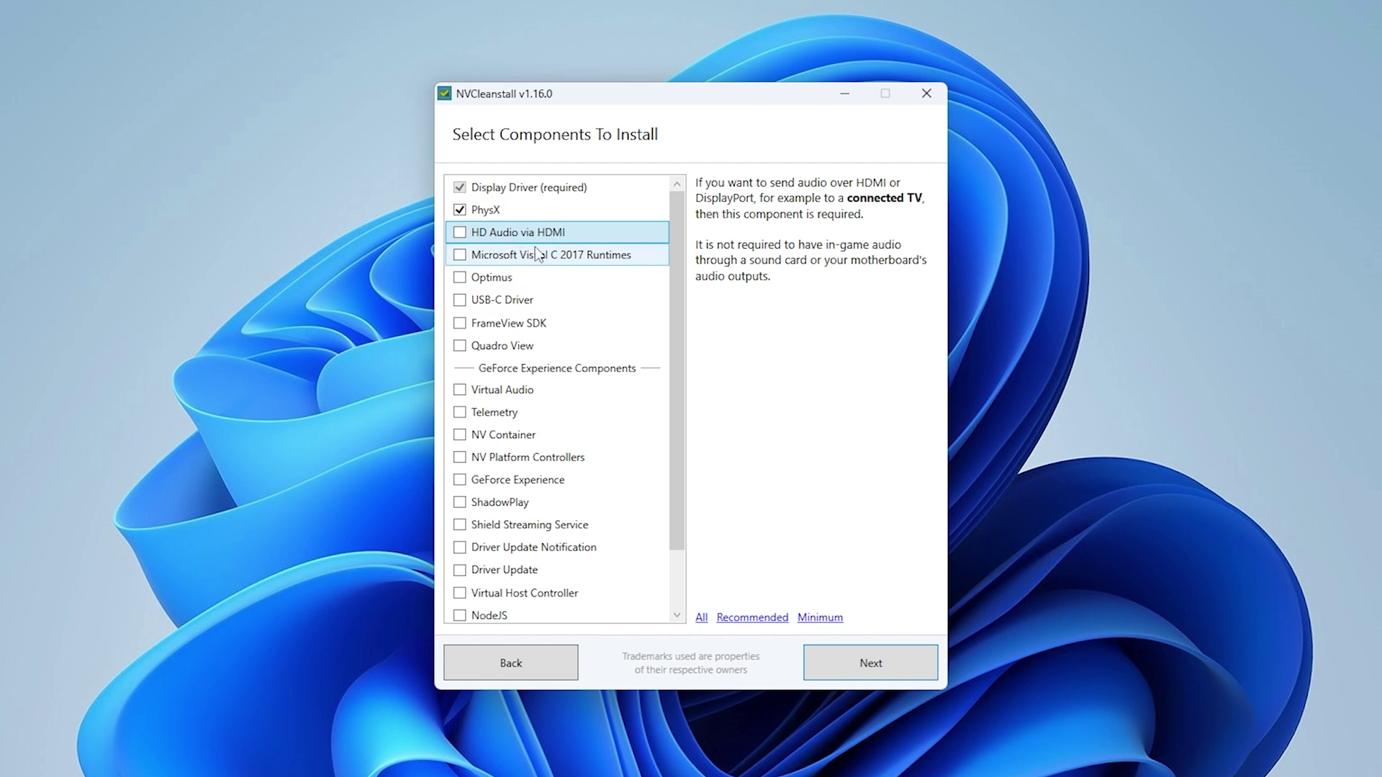
{"action": "left_click", "coordinate": [466, 188]}
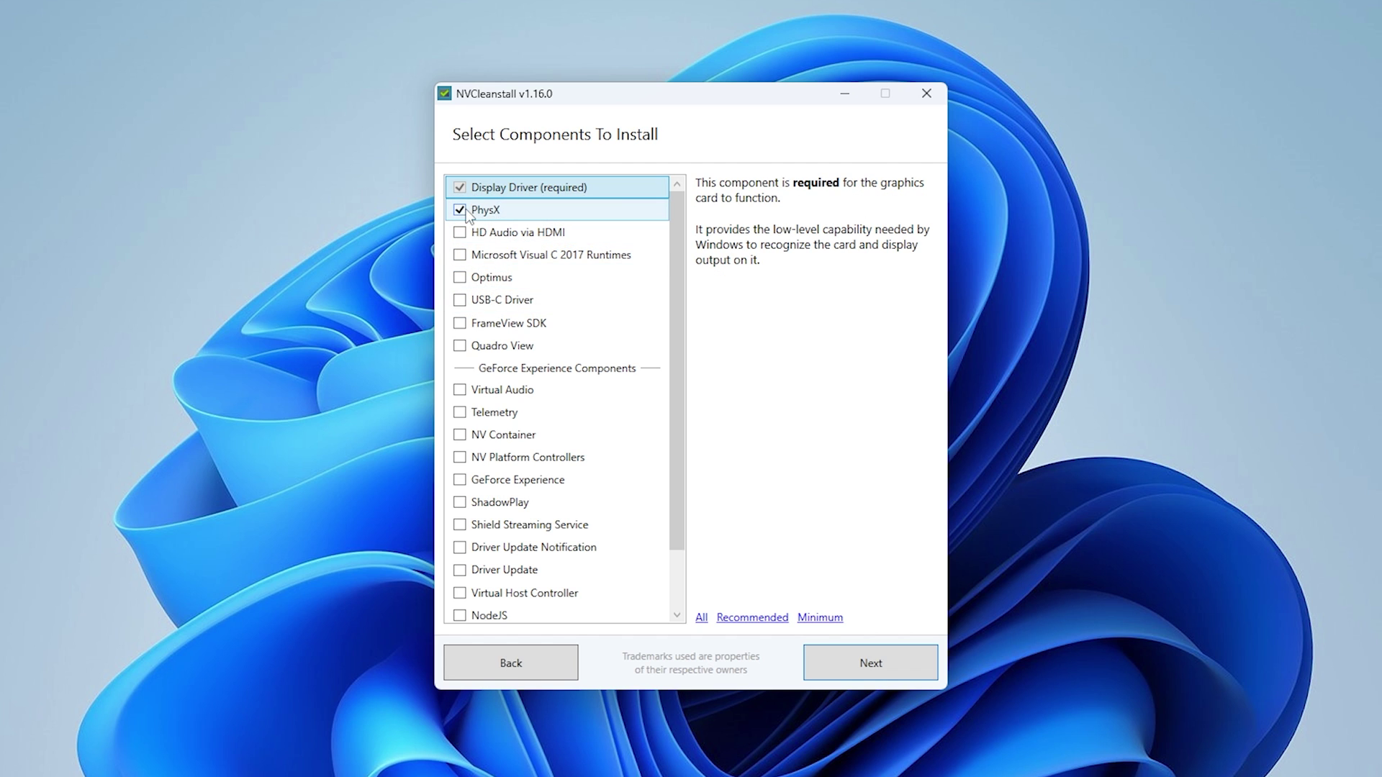
{"action": "scroll", "coordinate": [466, 213], "scroll_direction": "down", "scroll_amount": 1}
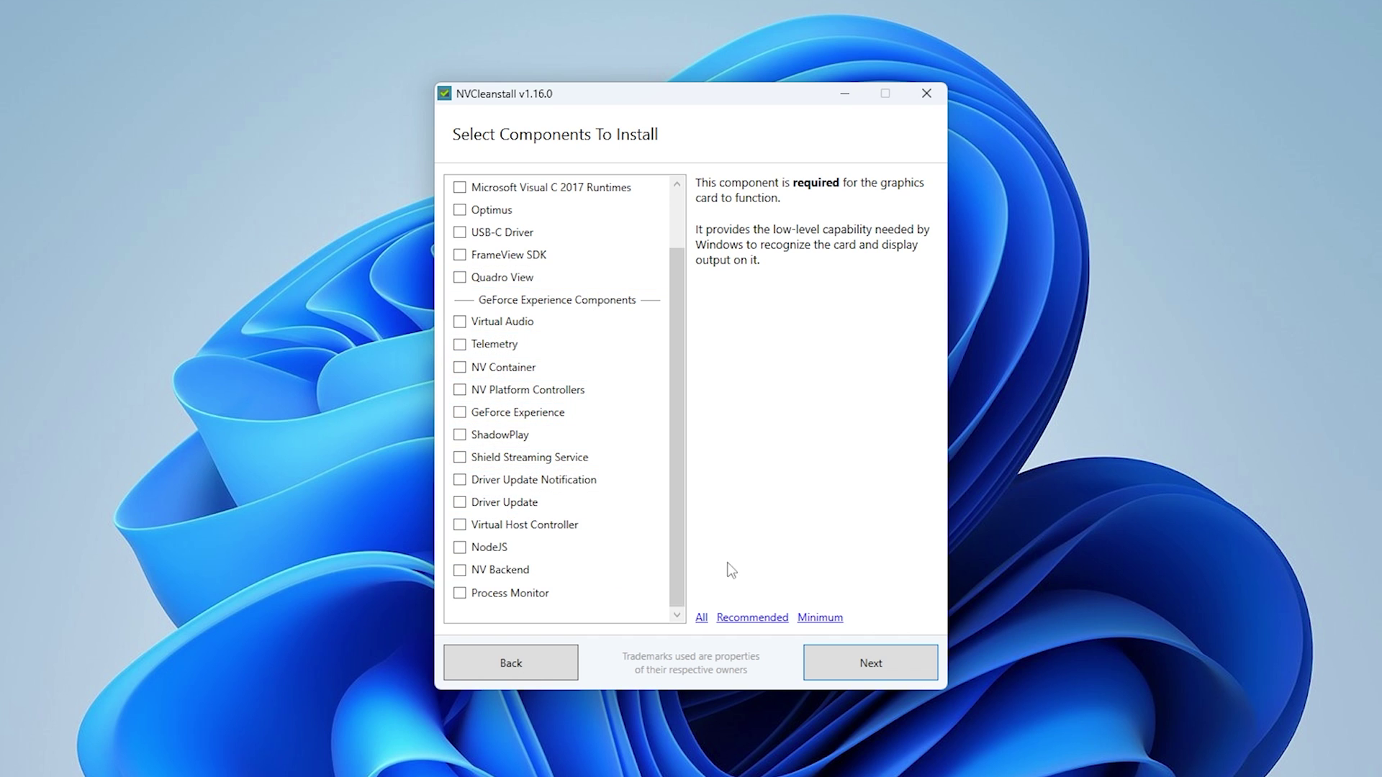
Enable Disable Installer Telemetry, Clean Installation and Disable Ansel, and show the expert tweaks
{"action": "left_click", "coordinate": [870, 670]}
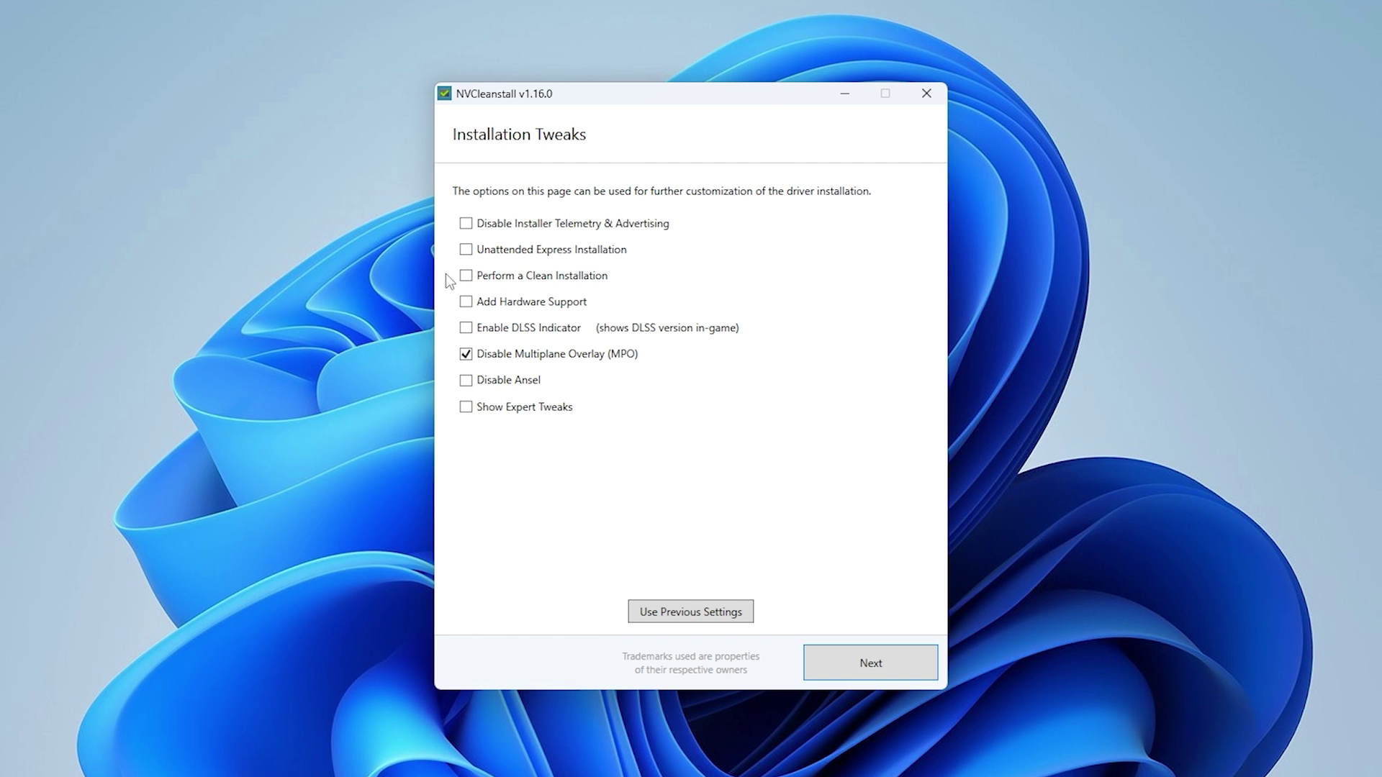
{"action": "left_click", "coordinate": [466, 223]}
{"action": "left_click", "coordinate": [466, 276]}
{"action": "left_click", "coordinate": [465, 380]}
{"action": "left_click", "coordinate": [466, 406]}
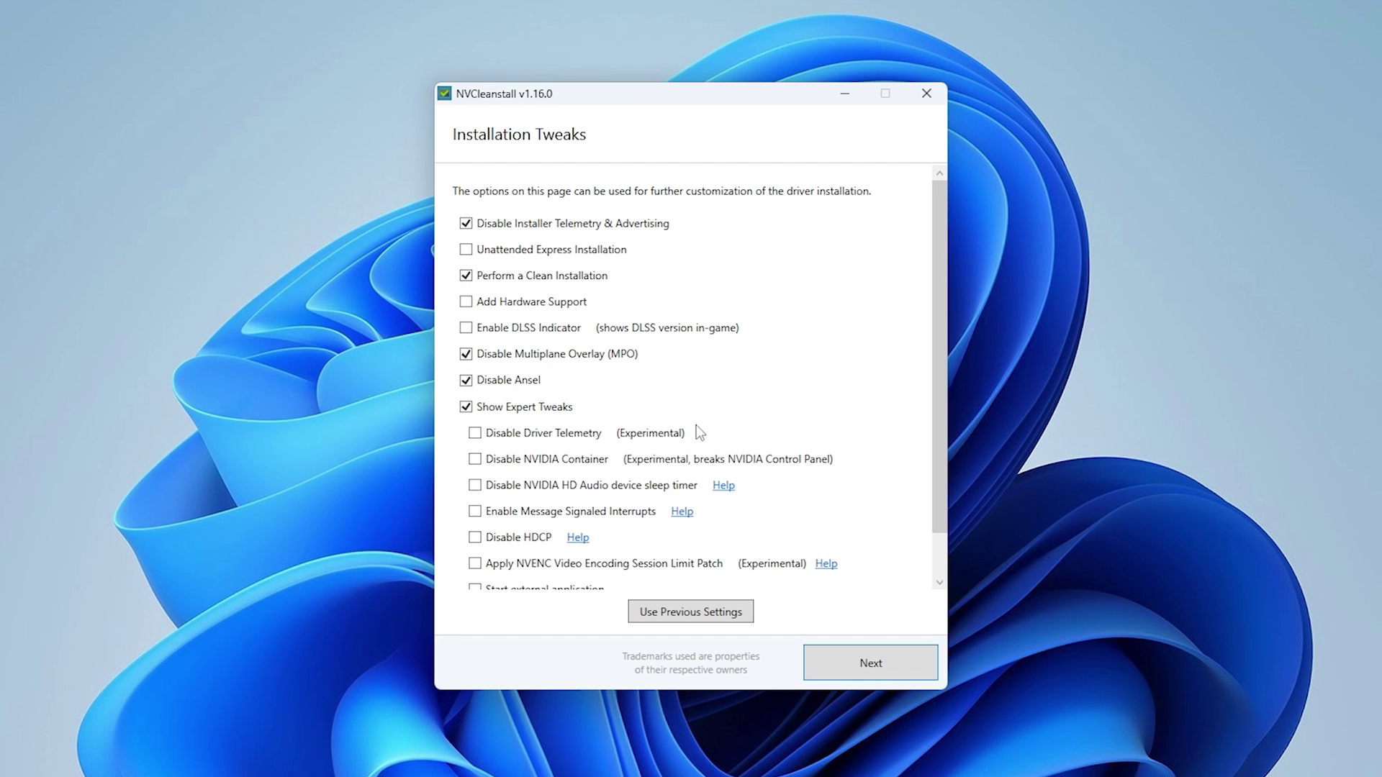
Disable driver telemetry and the HD Audio sleep timer, and enable MSI with High interrupt priority
{"action": "left_click", "coordinate": [474, 434]}
{"action": "scroll", "coordinate": [598, 424], "scroll_direction": "down", "scroll_amount": 1}
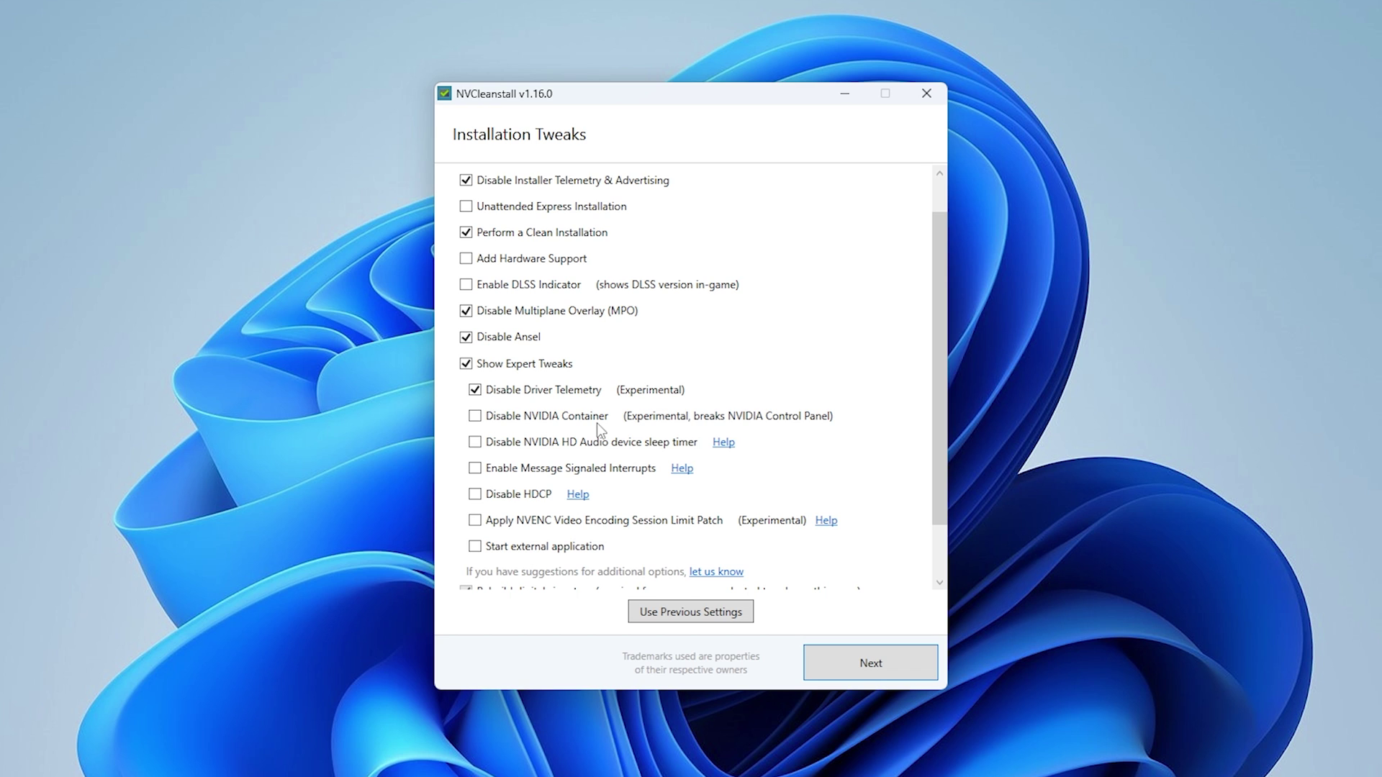
{"action": "left_click", "coordinate": [475, 443]}
{"action": "left_click", "coordinate": [474, 468]}
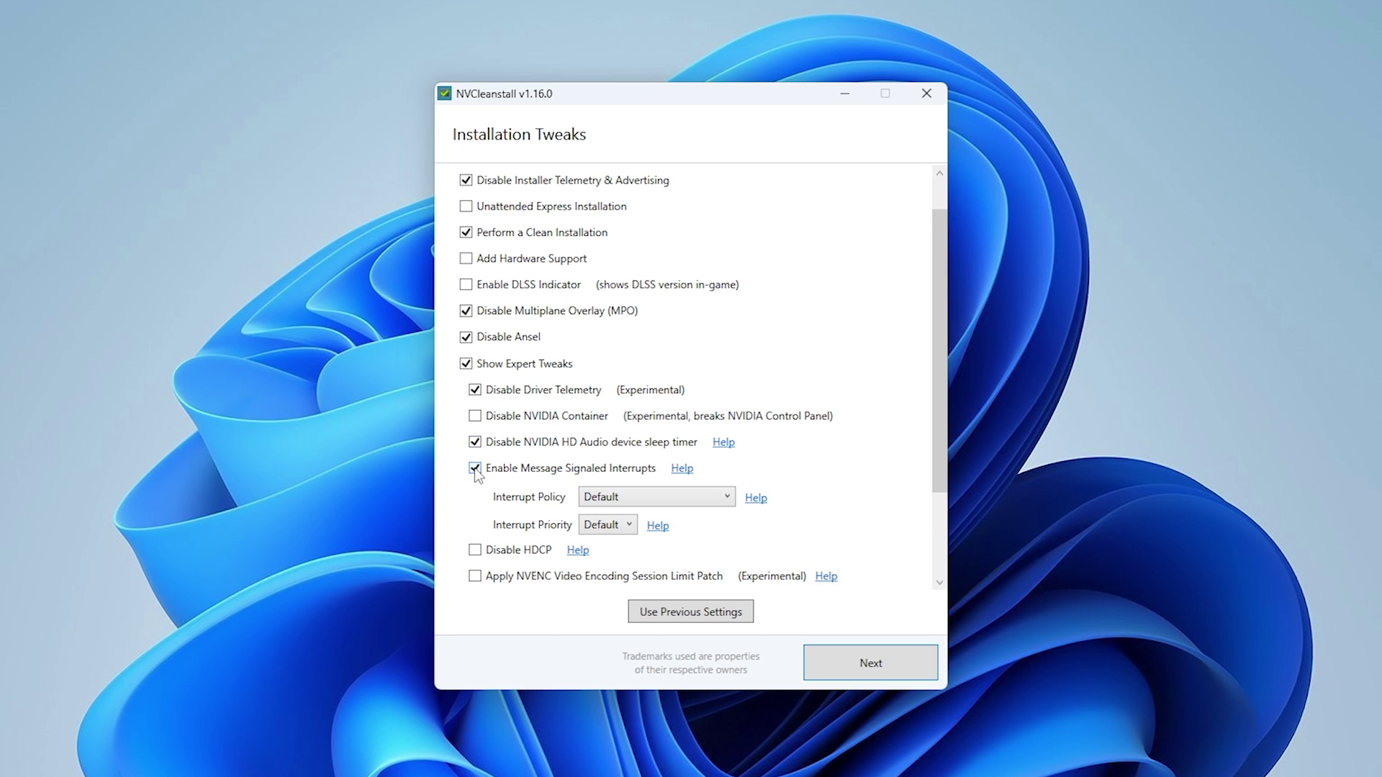
{"action": "left_click", "coordinate": [607, 524]}
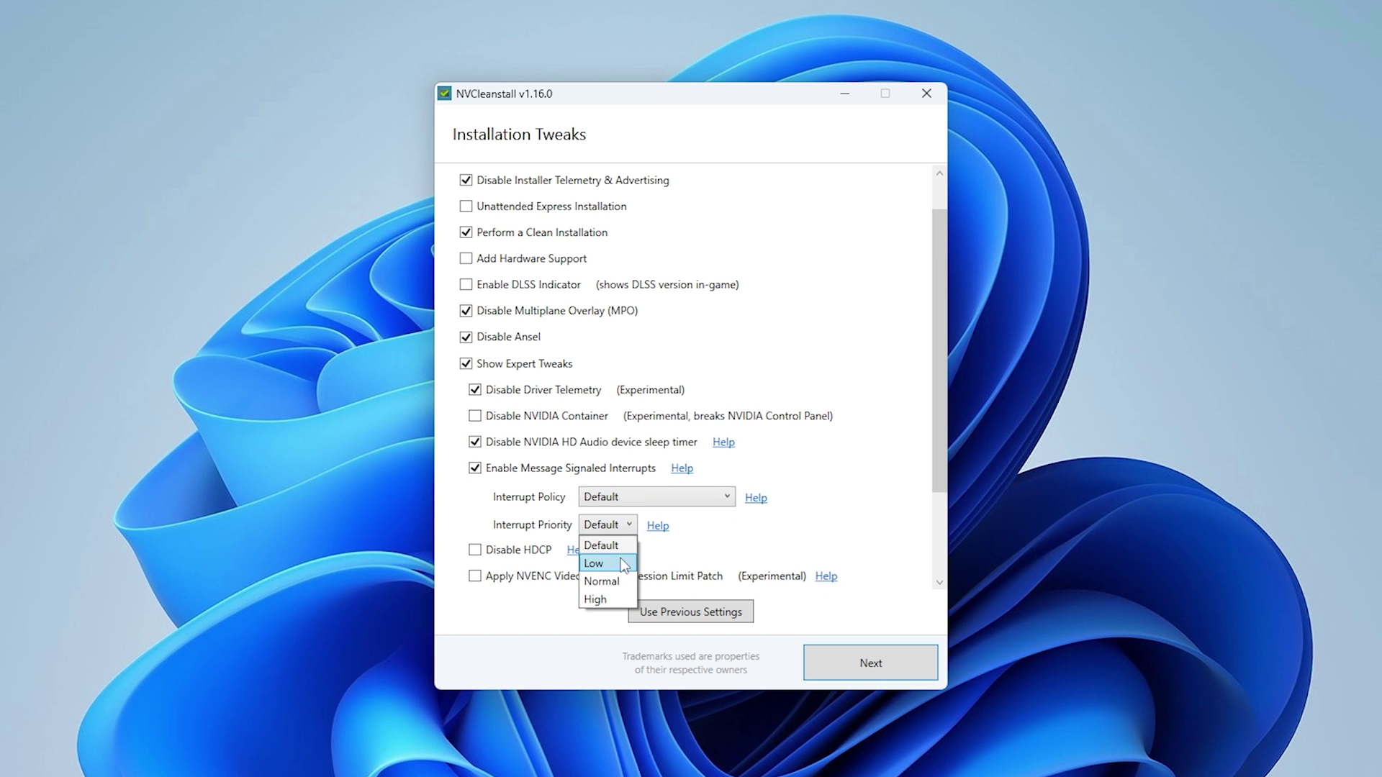
{"action": "left_click", "coordinate": [598, 599]}
Disable HDCP and build the customised NVIDIA driver package
{"action": "scroll", "coordinate": [515, 509], "scroll_direction": "down", "scroll_amount": 2}
{"action": "left_click", "coordinate": [474, 464]}
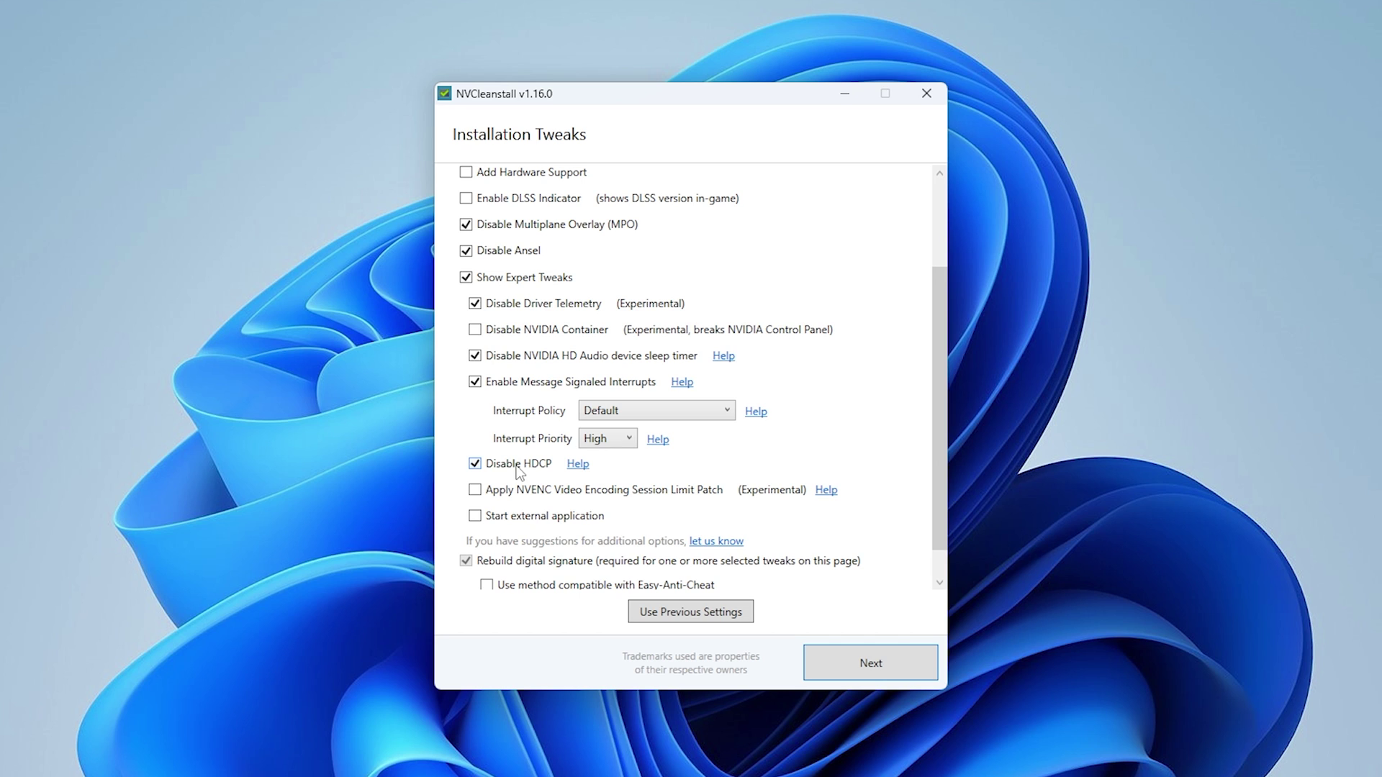
{"action": "scroll", "coordinate": [499, 449], "scroll_direction": "down", "scroll_amount": 1}
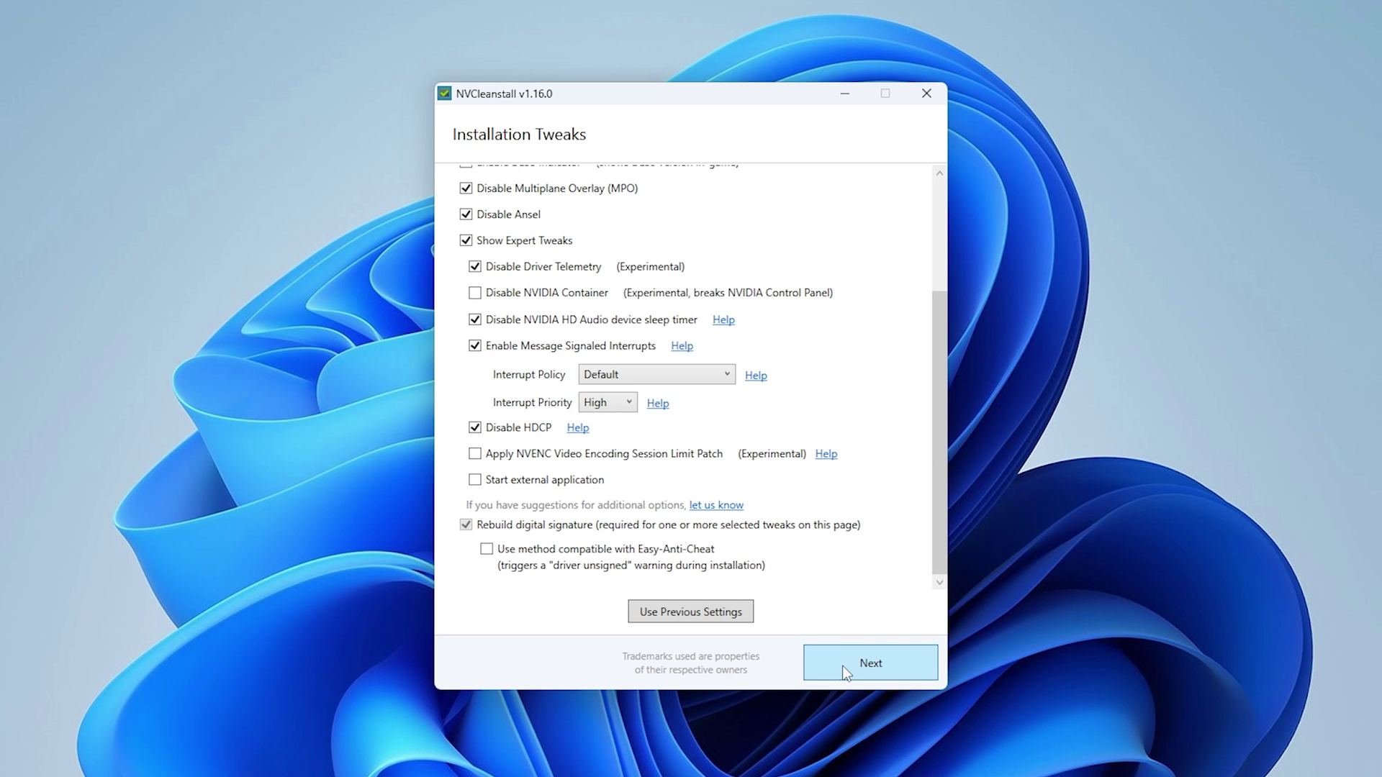
{"action": "left_click", "coordinate": [871, 663]}
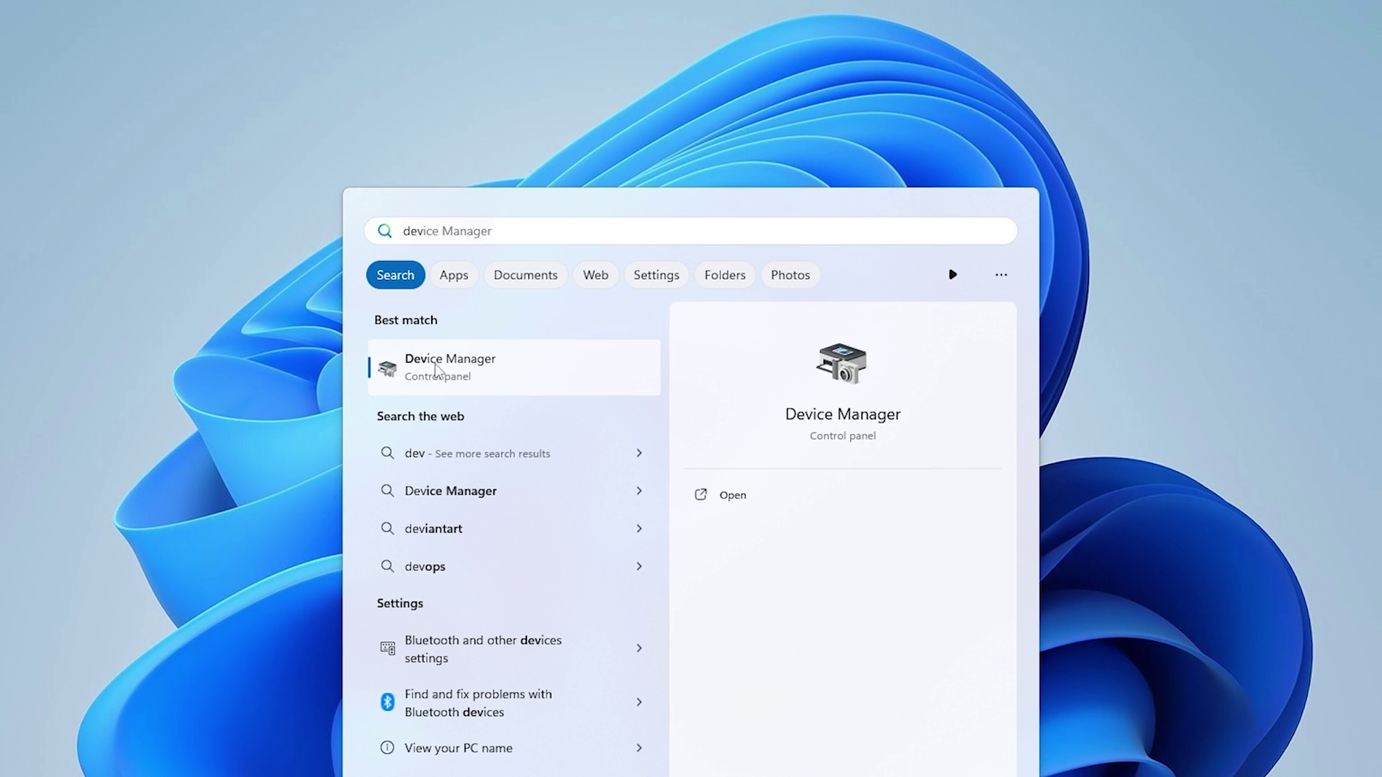
In Device Manager's System devices, disable High precision event timer via Disable device, confirming Yes
{"action": "left_click", "coordinate": [435, 360]}
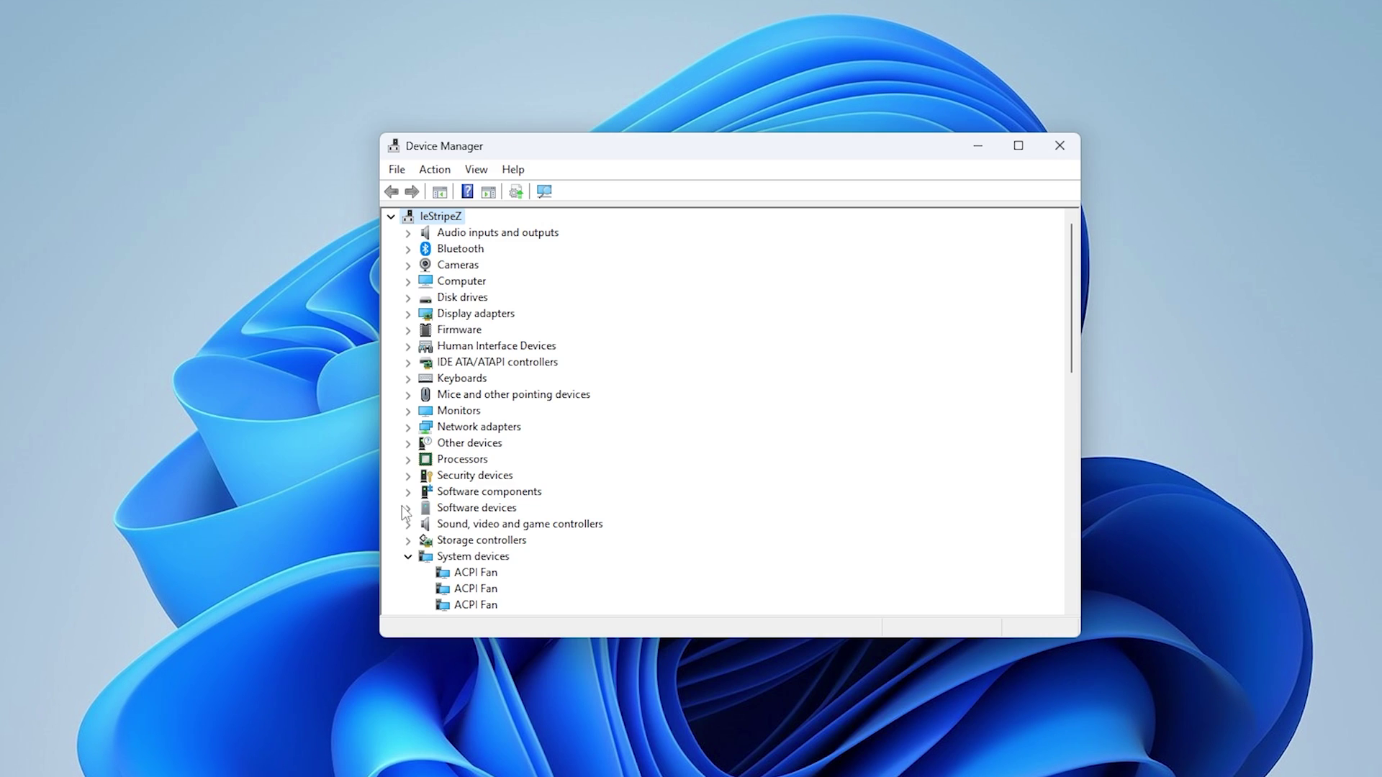
{"action": "scroll", "coordinate": [496, 403], "scroll_direction": "down", "scroll_amount": 6}
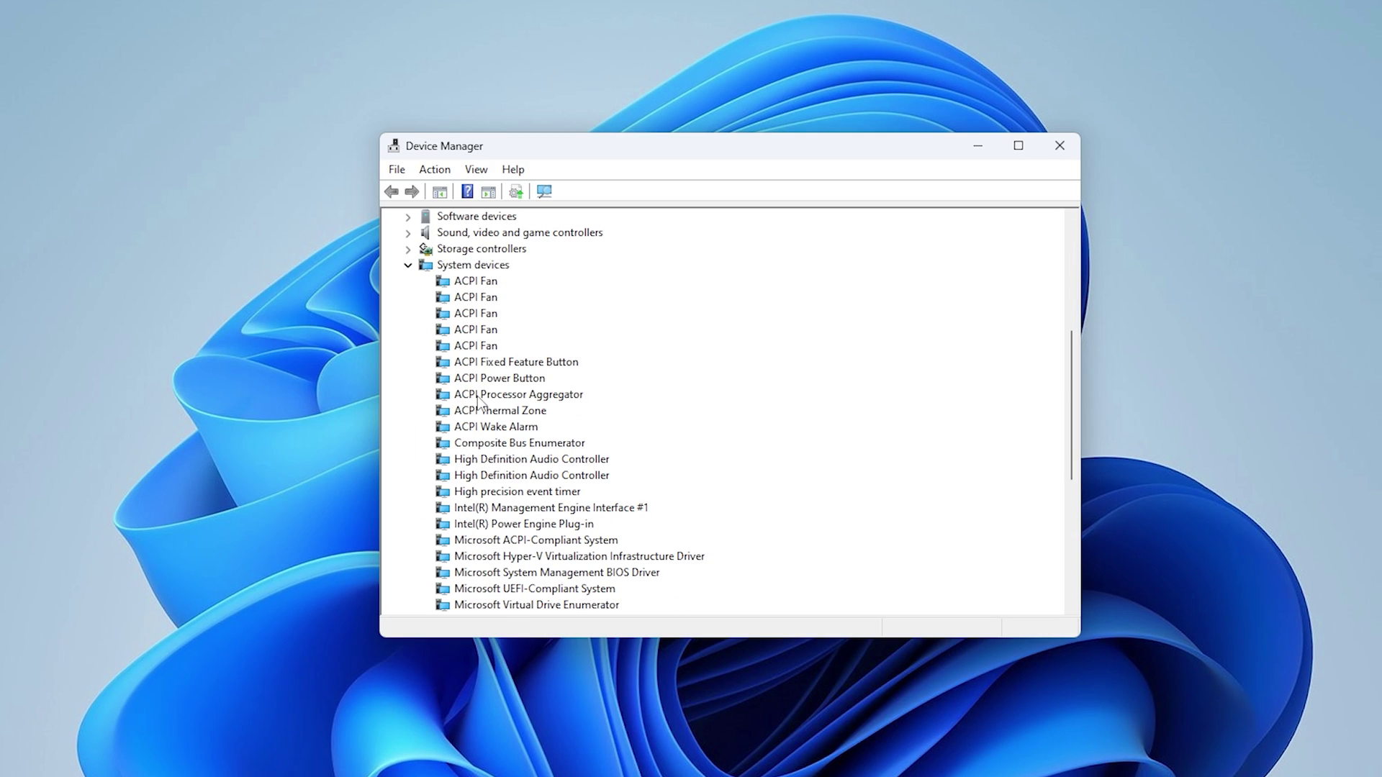
{"action": "left_click", "coordinate": [468, 266]}
{"action": "scroll", "coordinate": [471, 432], "scroll_direction": "down", "scroll_amount": 1}
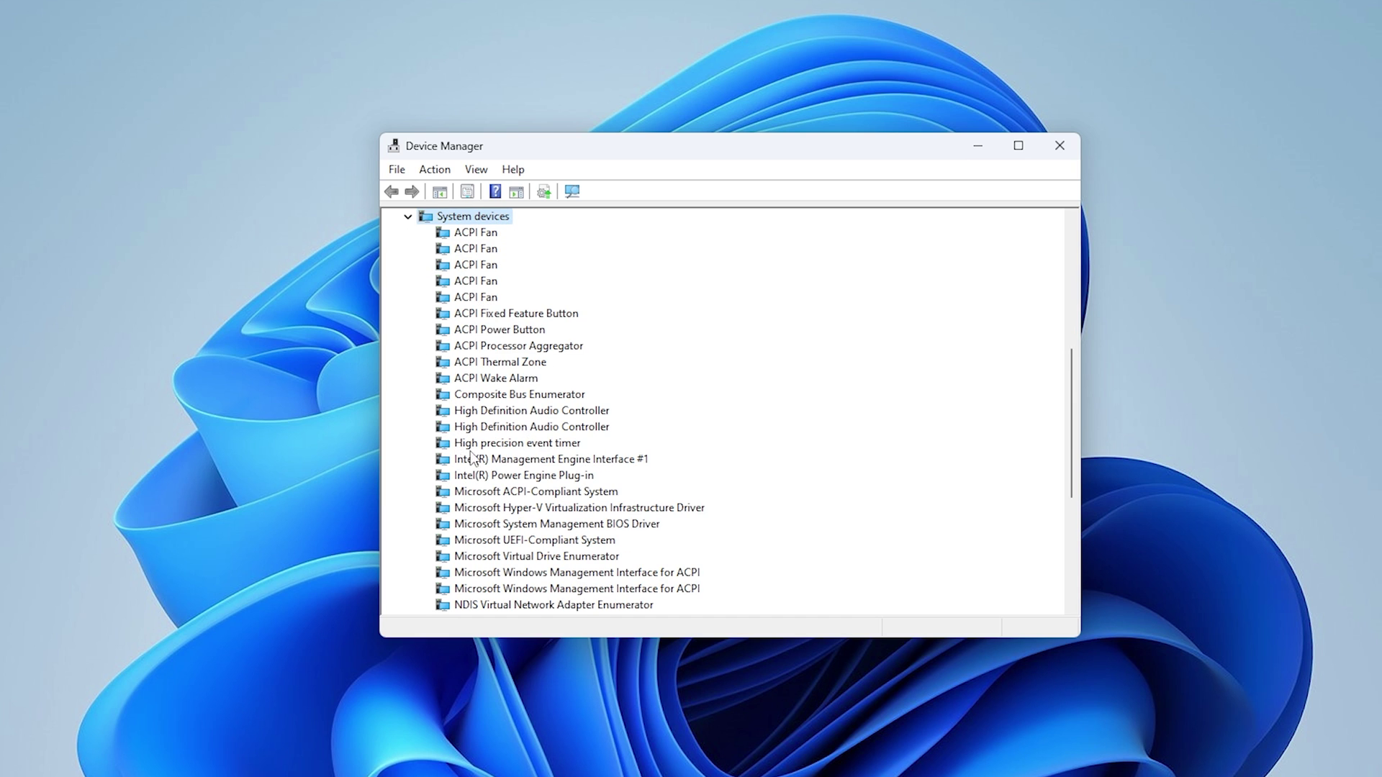
{"action": "left_click", "coordinate": [472, 444]}
{"action": "right_click", "coordinate": [474, 445]}
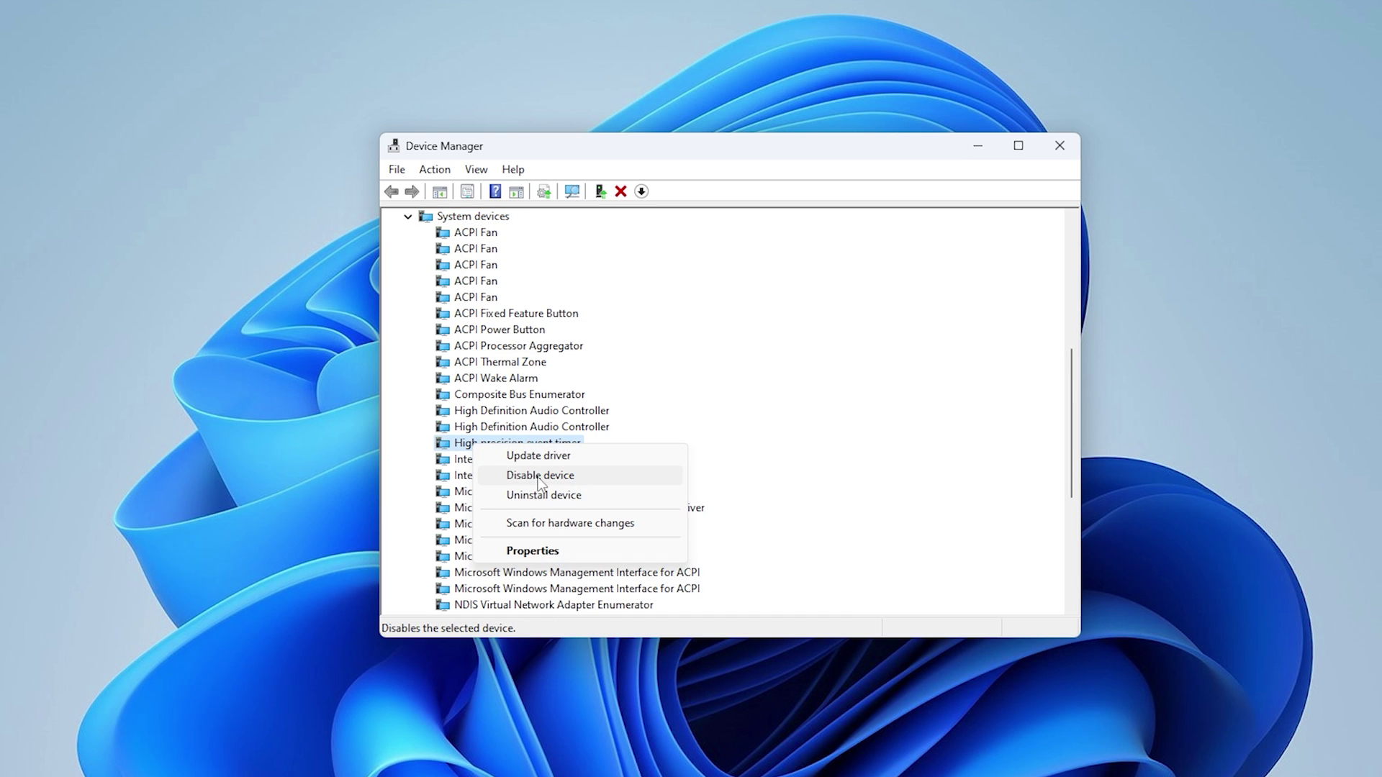
{"action": "left_click", "coordinate": [540, 476]}
{"action": "left_click", "coordinate": [735, 411]}
{"action": "scroll", "coordinate": [547, 439], "scroll_direction": "down", "scroll_amount": 4}
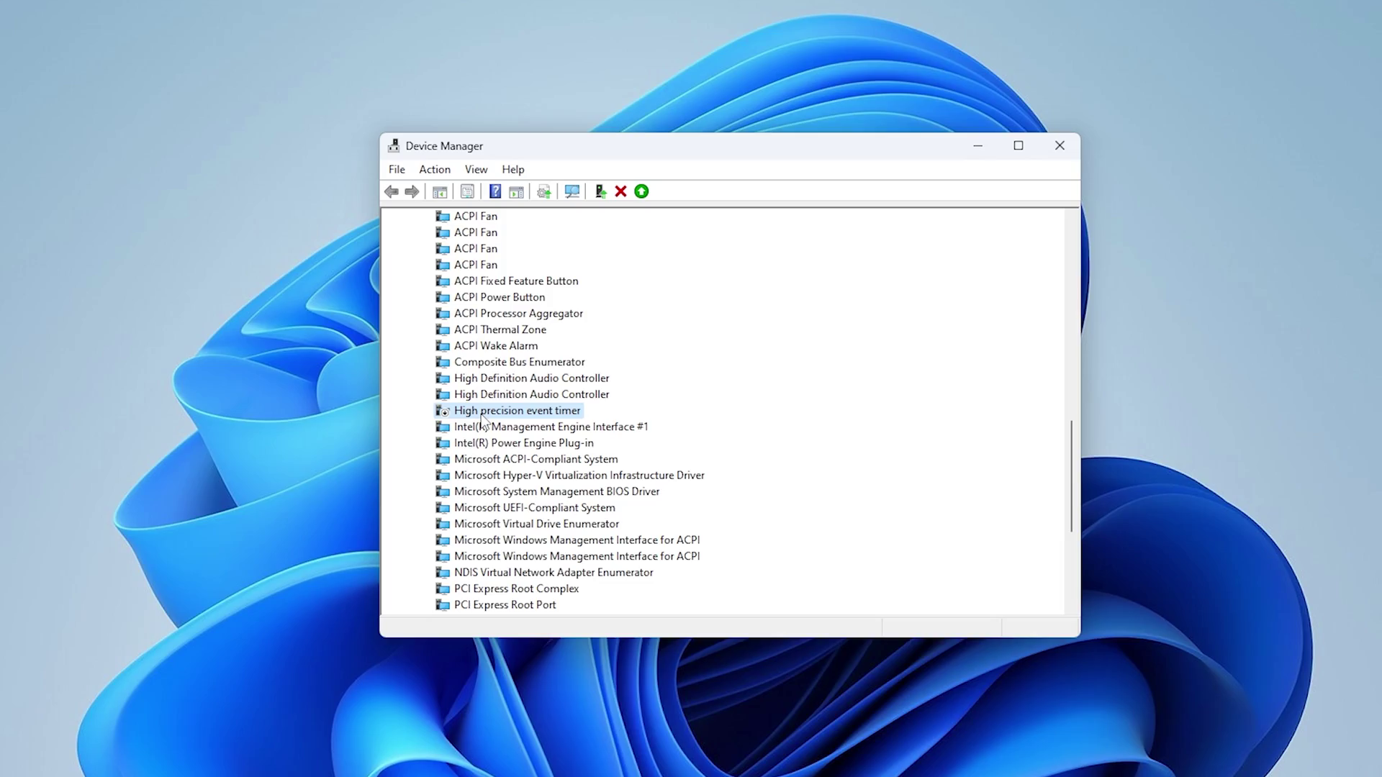